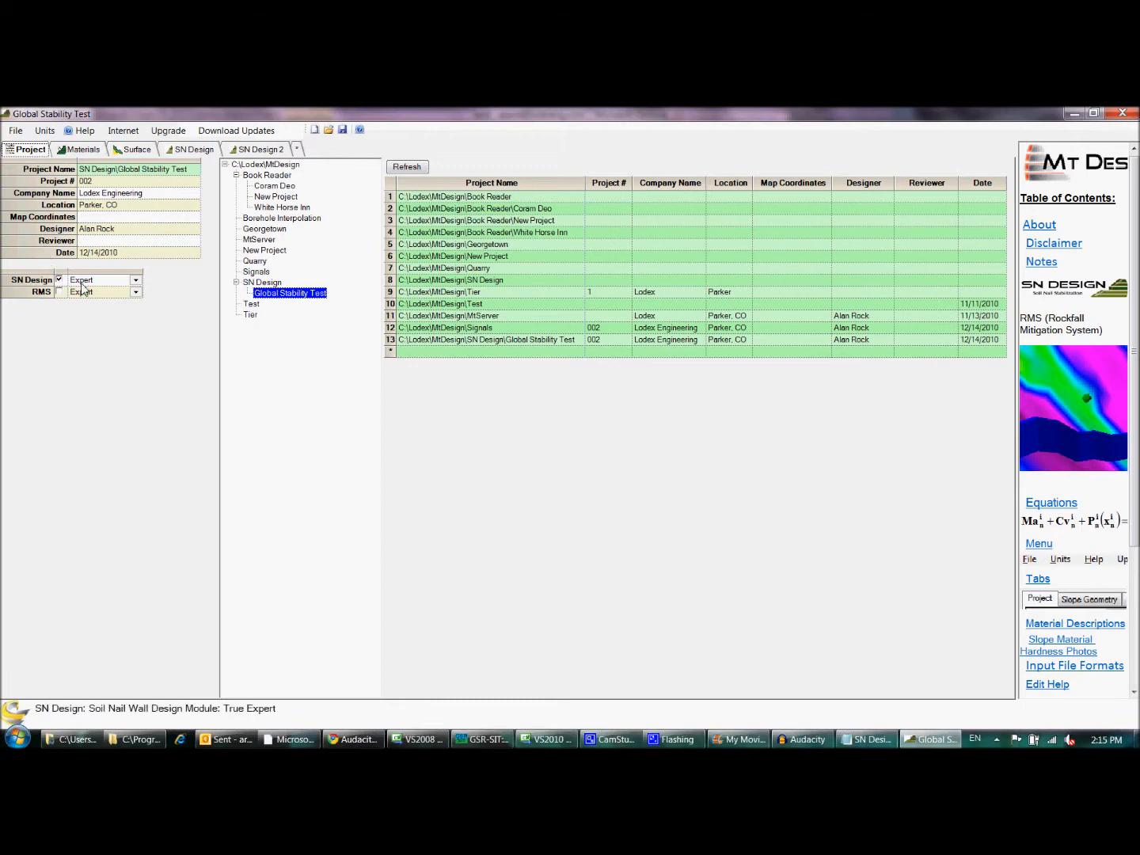
- Check the commands available for the Global Stability Test project and examine its materials table
right_click(302, 299)
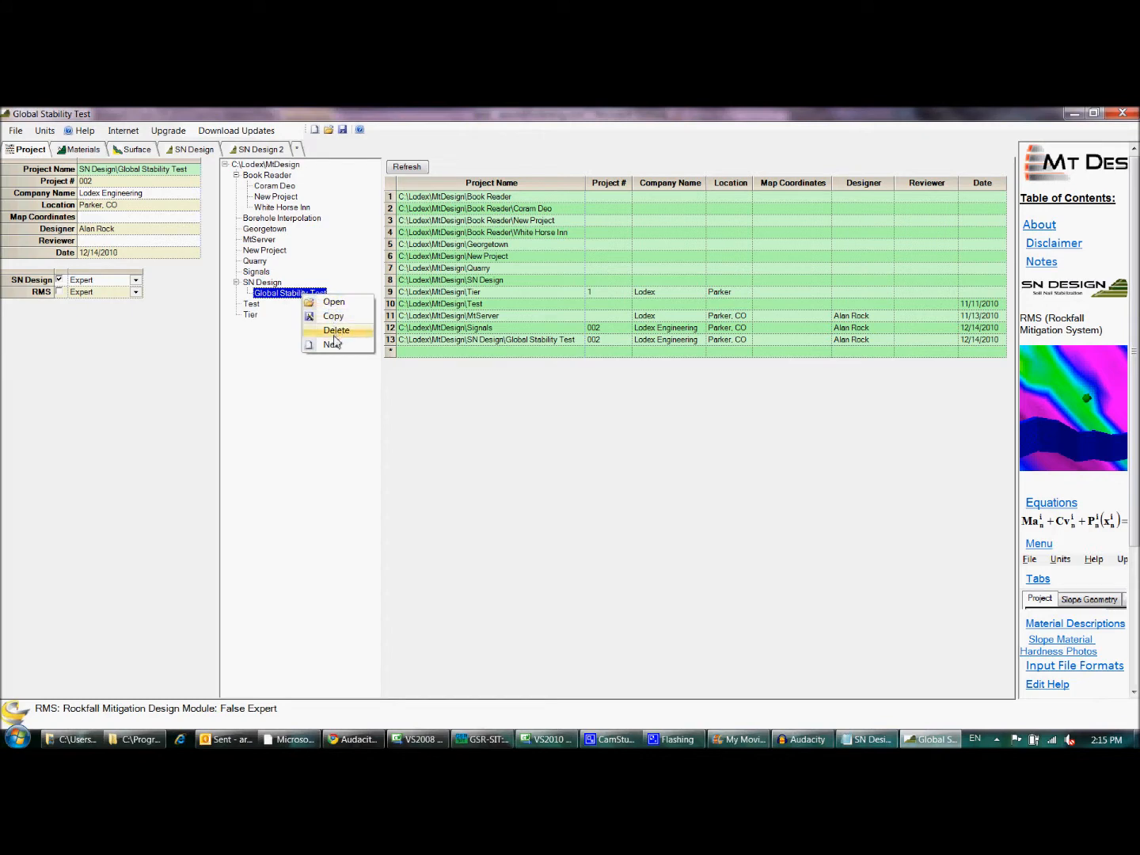
click(338, 383)
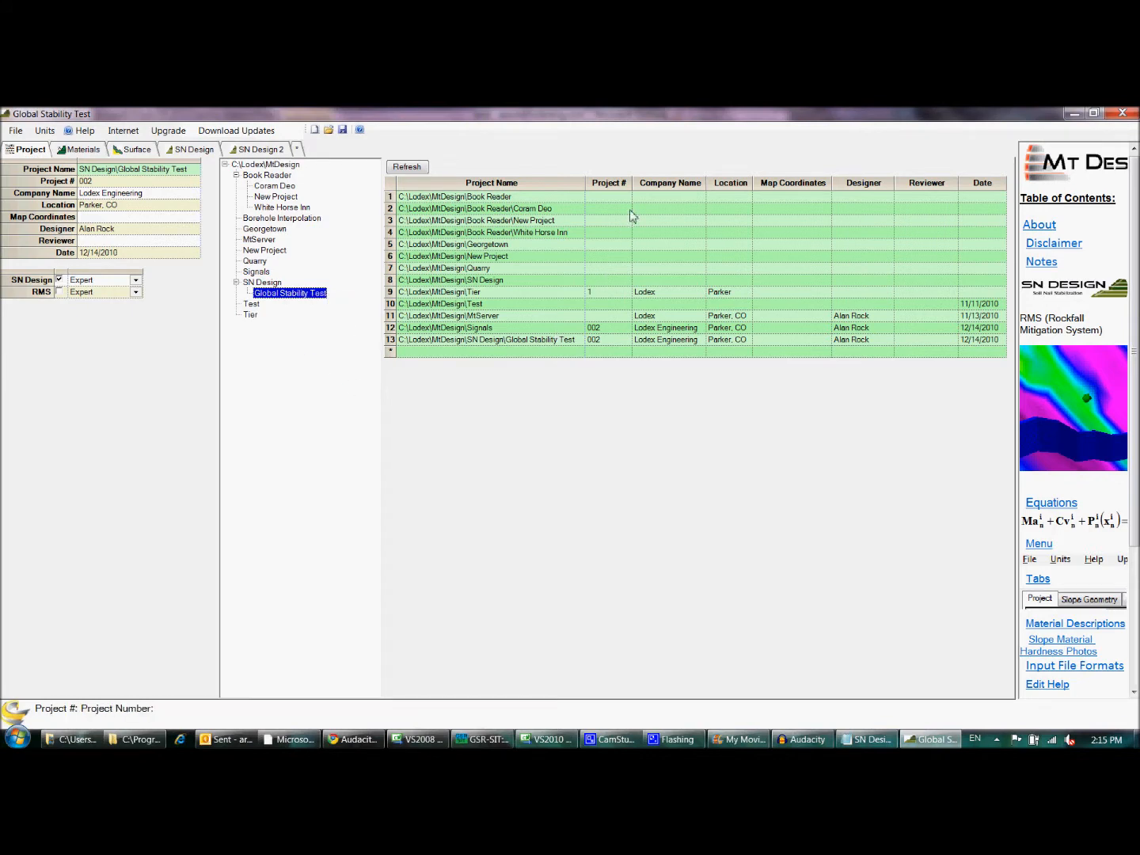
click(89, 151)
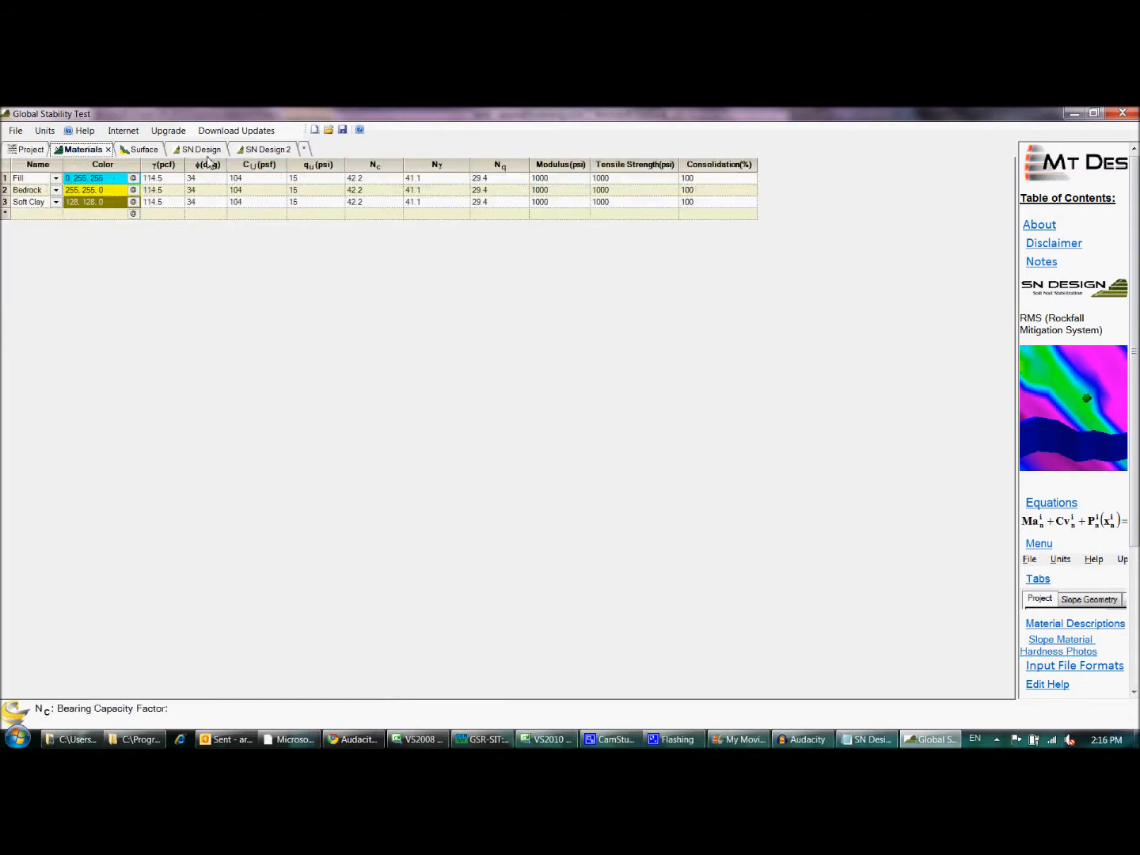
- Examine the surface's points in an angled 3D view and review the LIDAR settings
click(146, 151)
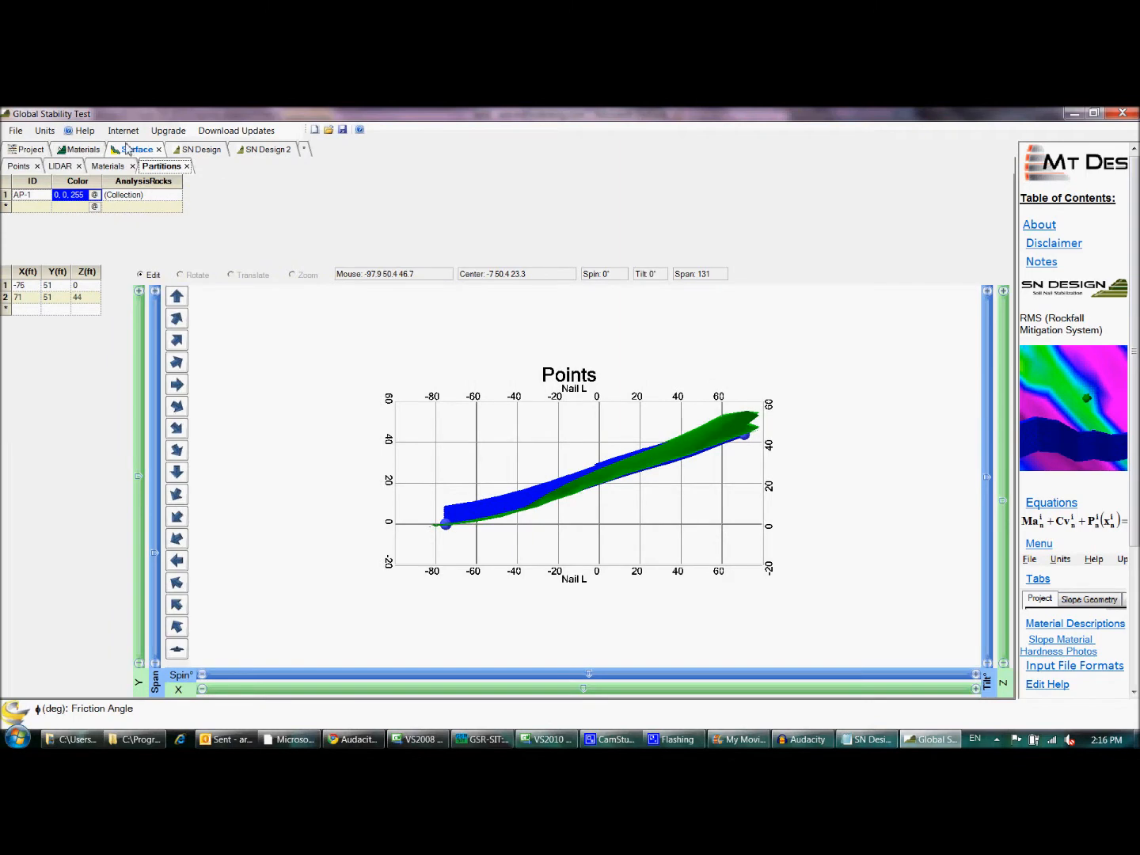
click(27, 167)
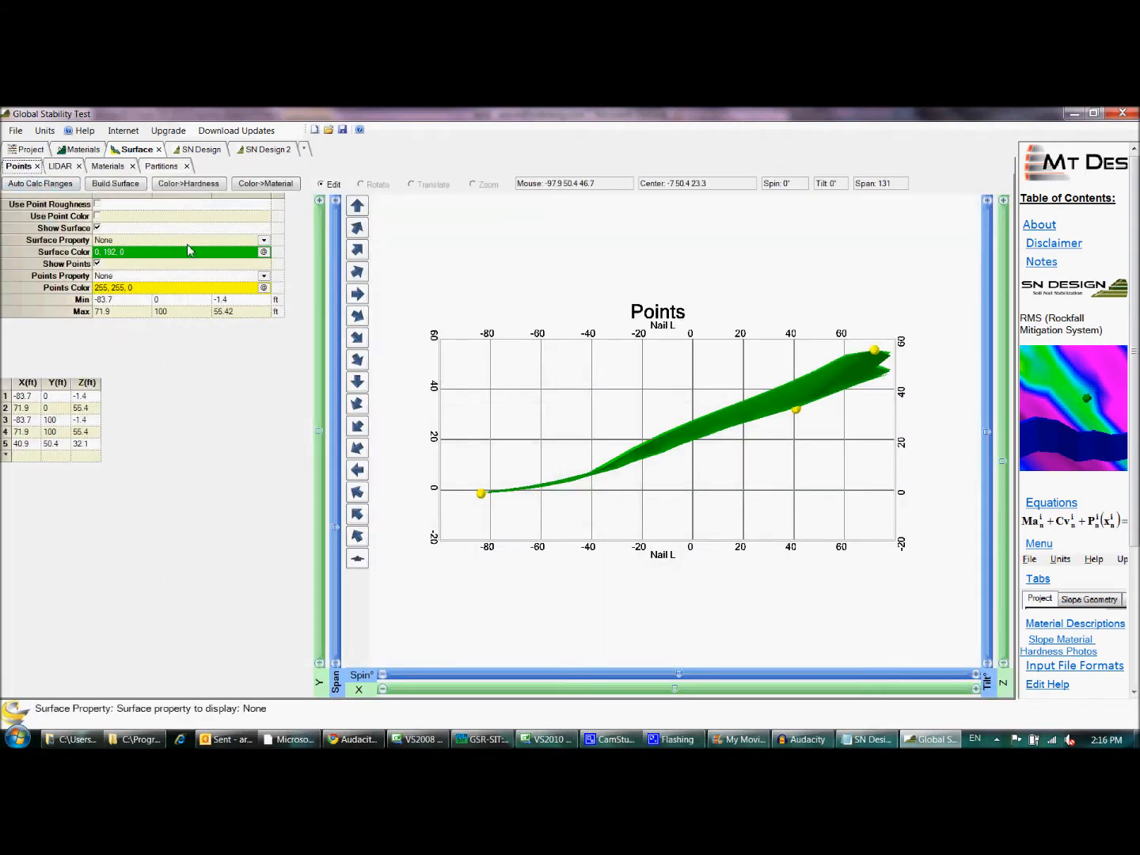
click(357, 228)
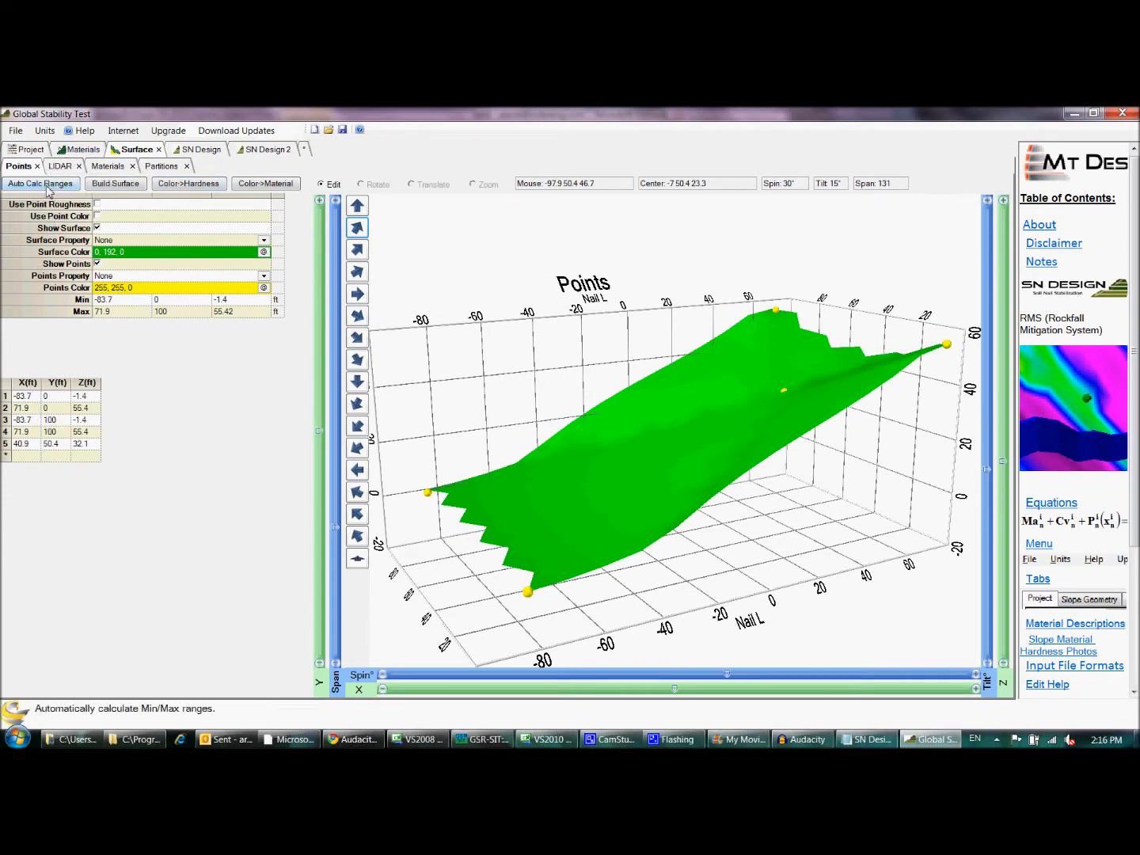
click(61, 167)
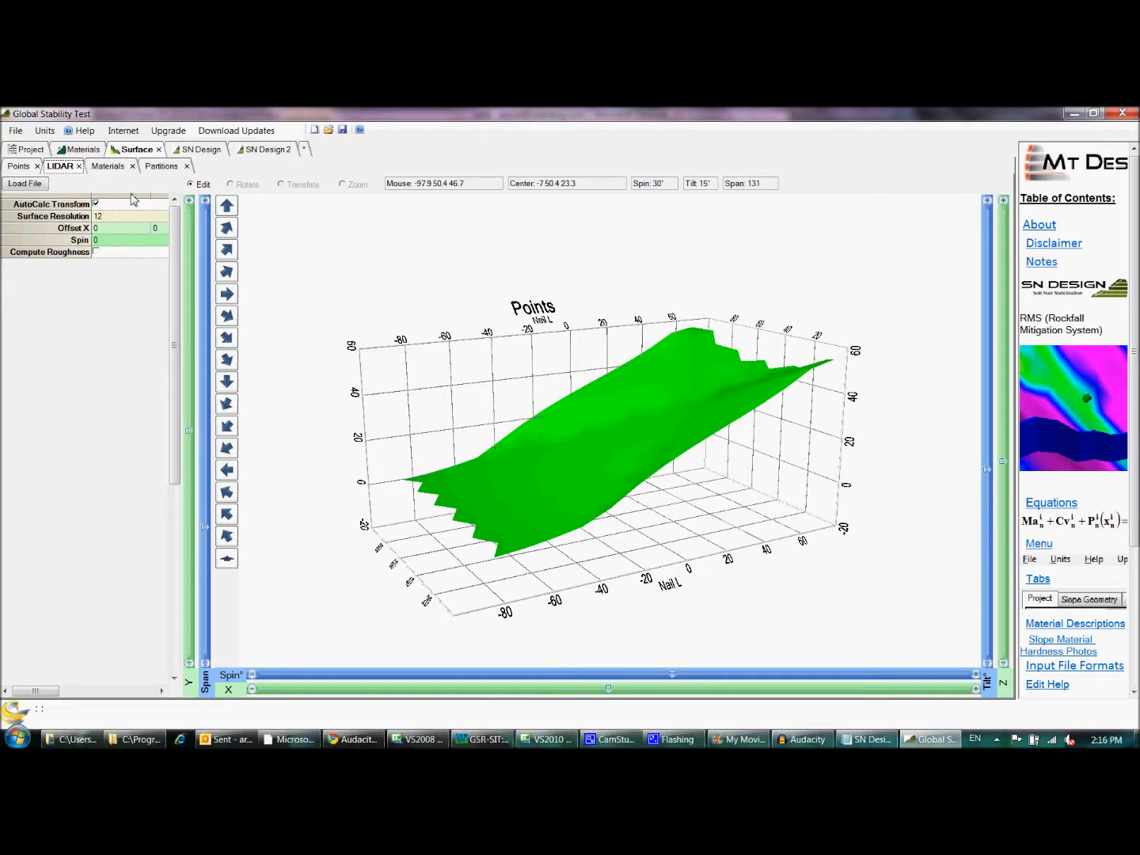
- Examine partition AP-1 up close where it crosses the 3D surface
click(161, 167)
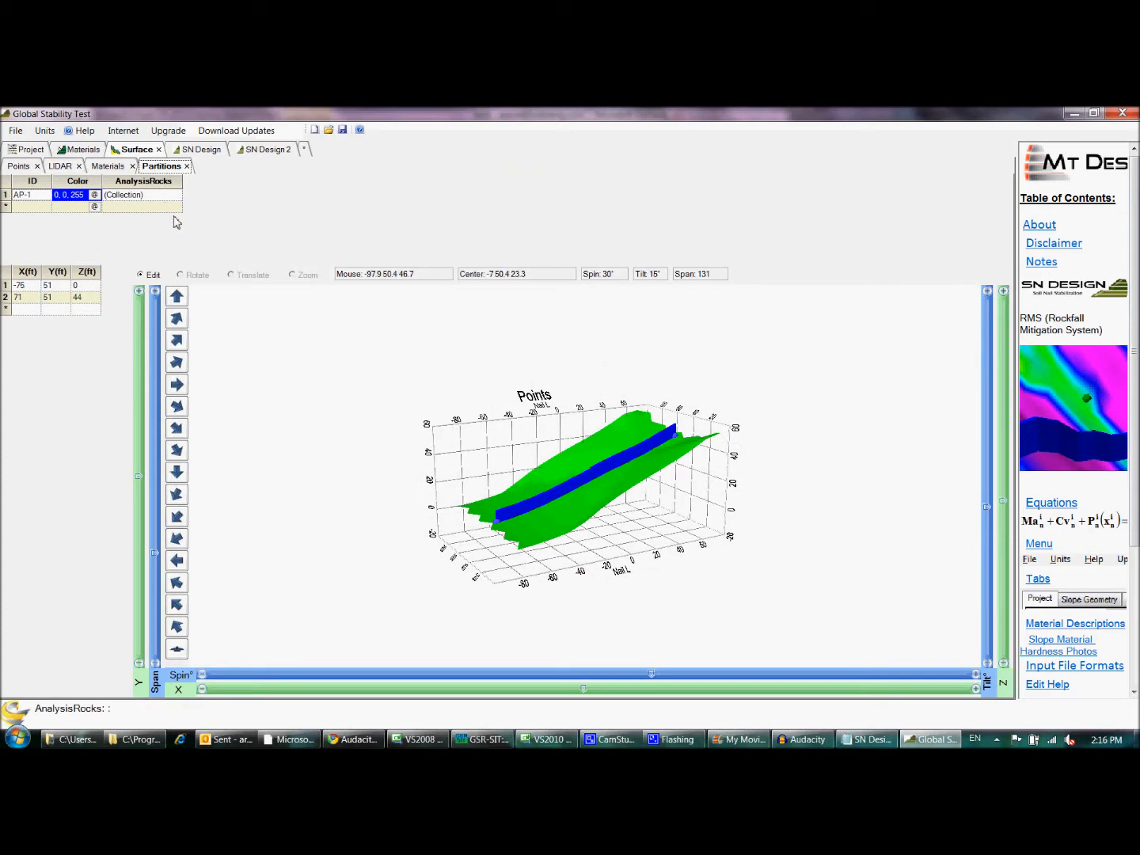
drag(156, 557, 152, 531)
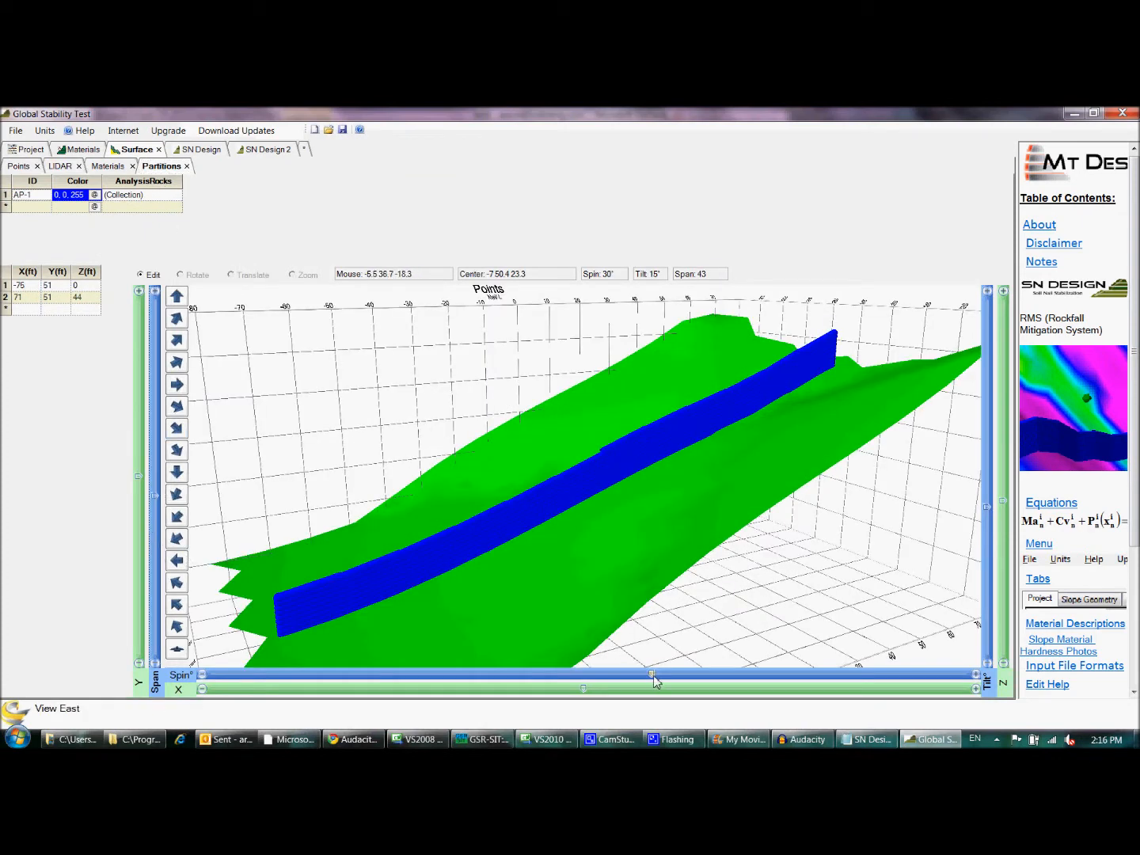
mouse_move(654, 678)
mouse_down()
mouse_move(891, 680)
mouse_move(644, 694)
mouse_up()
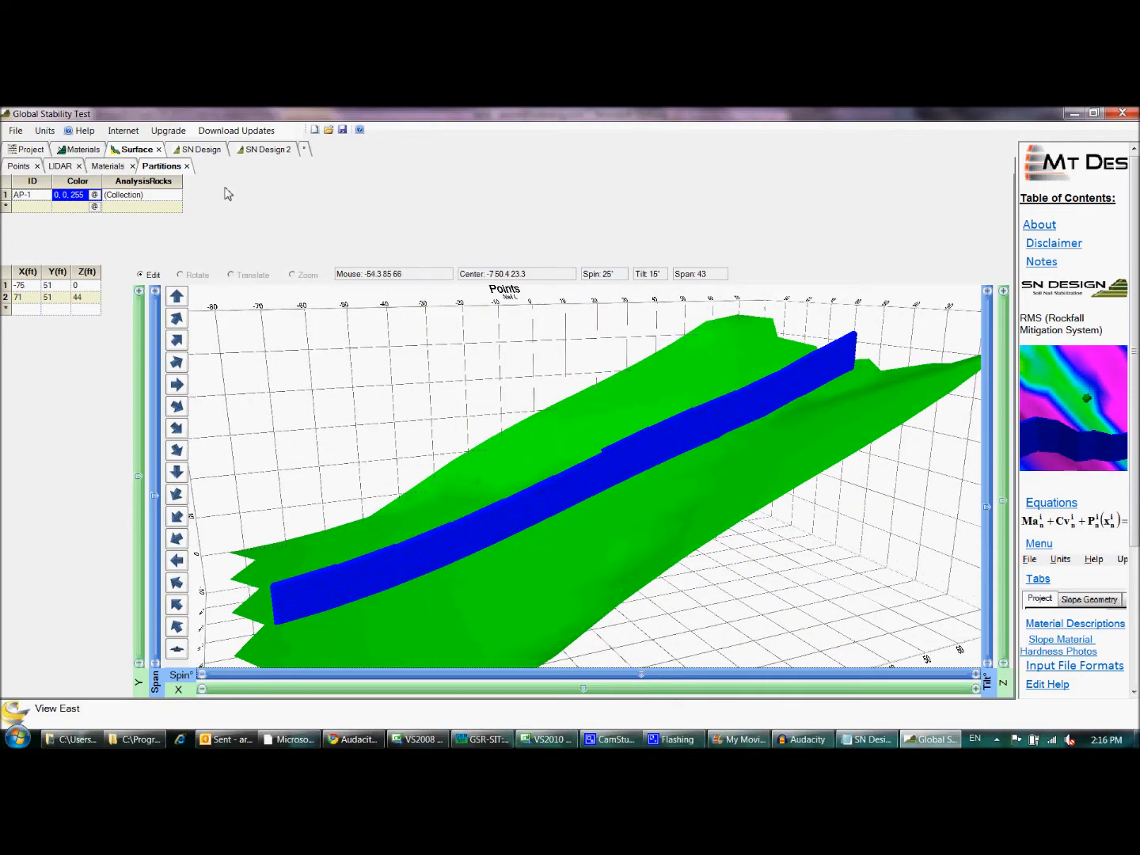
- Examine the SN Design existing slope in full side view, comparing the Coordinates and Angle-Length input modes
click(197, 151)
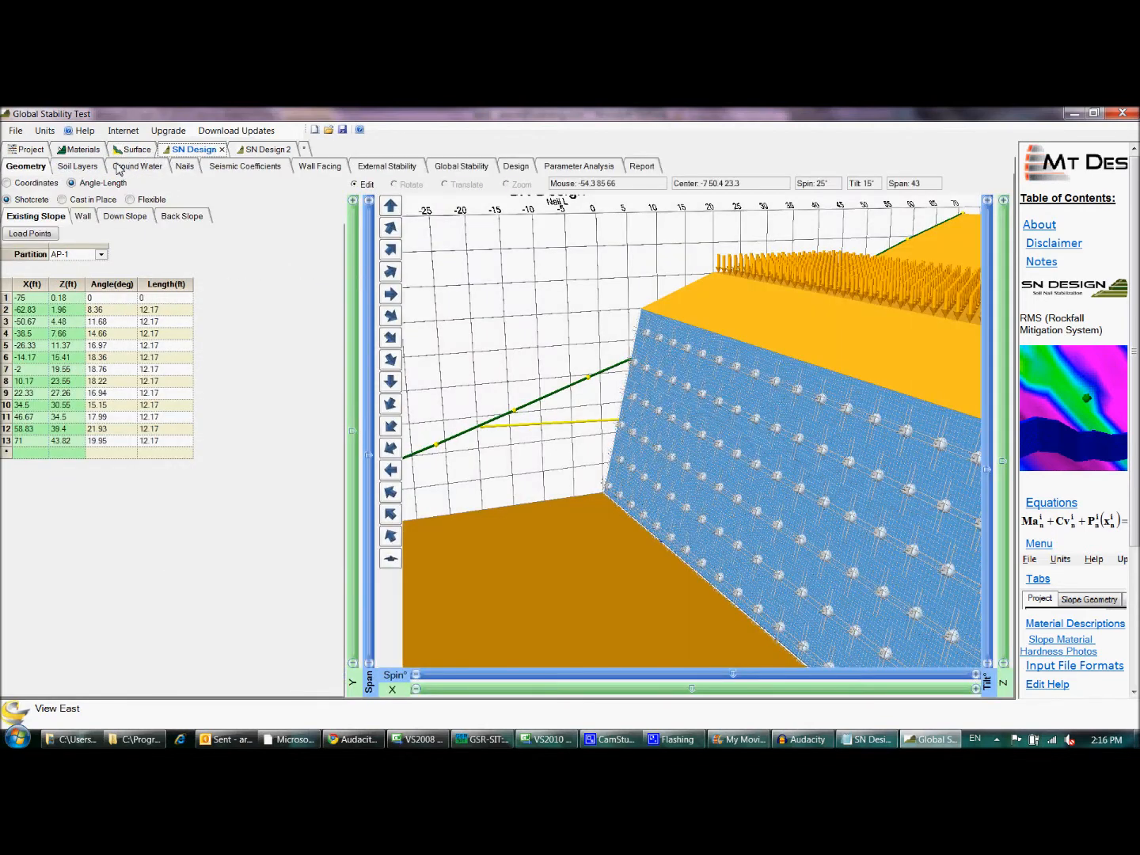
click(83, 219)
click(36, 217)
click(391, 209)
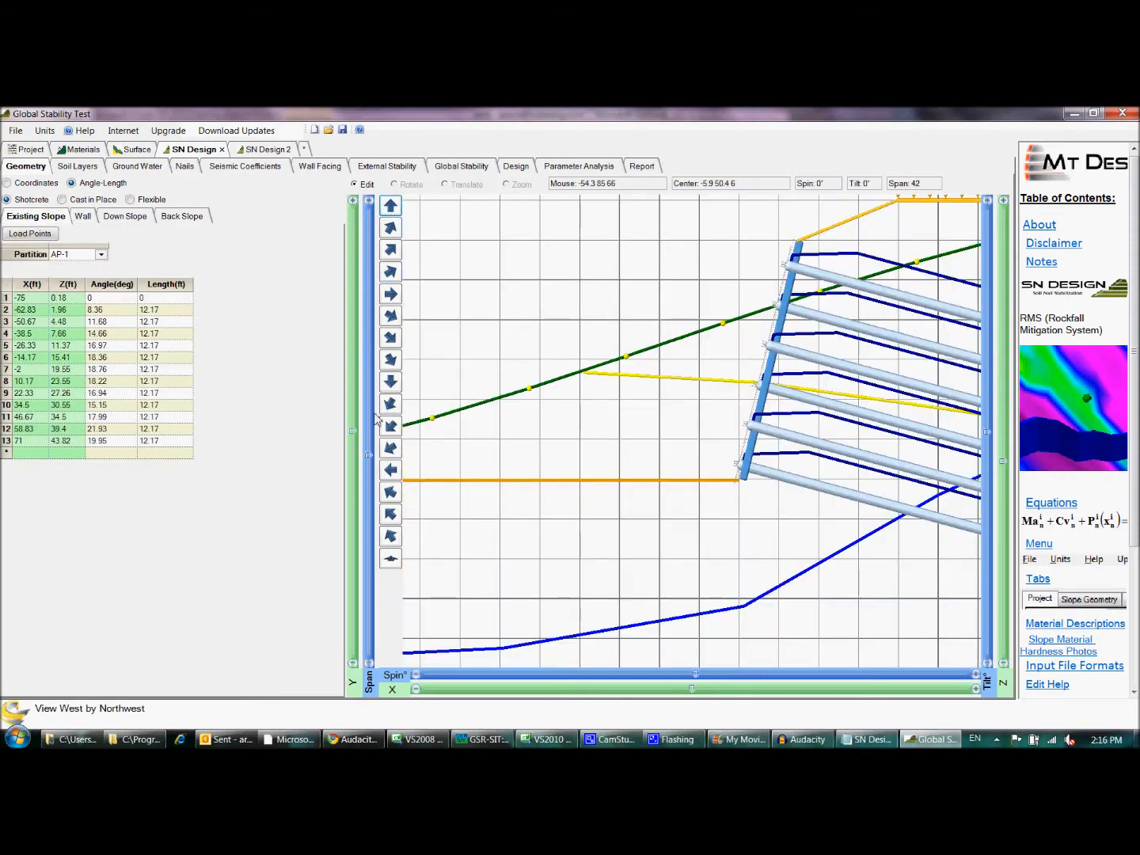
click(371, 461)
drag(371, 462, 373, 509)
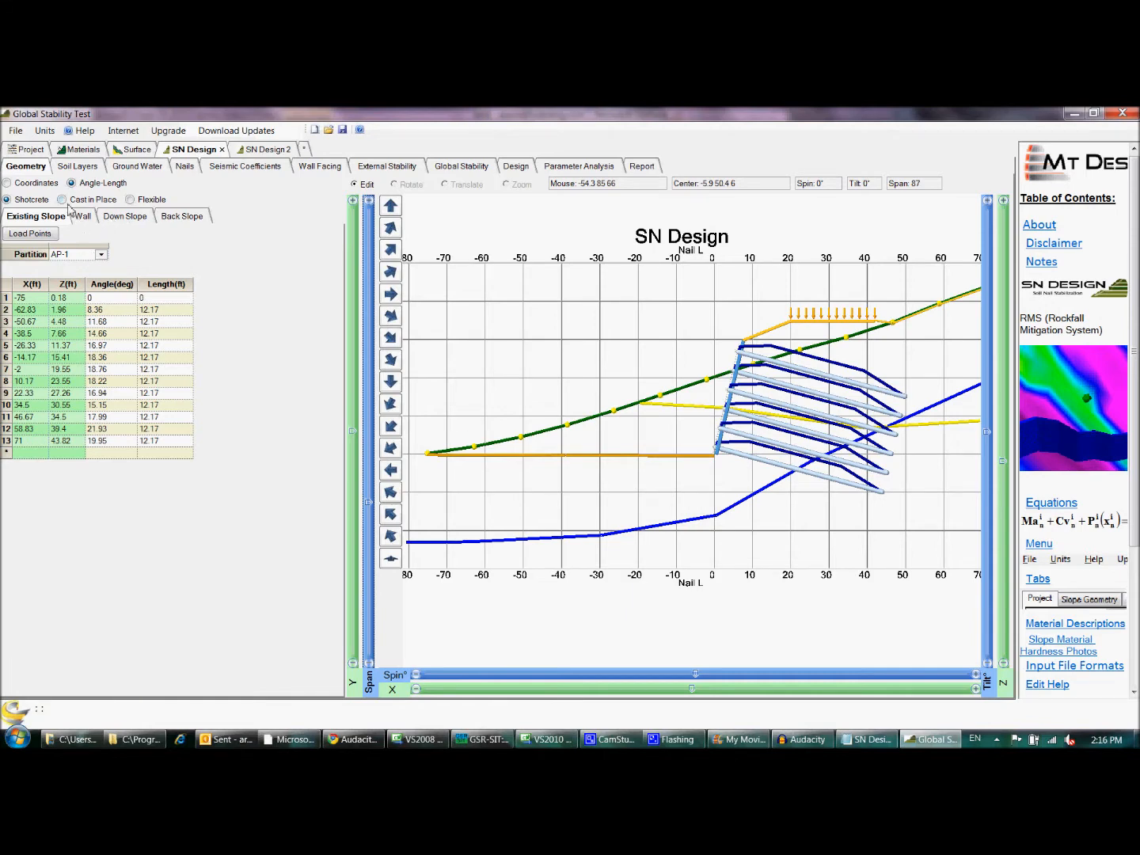
click(9, 183)
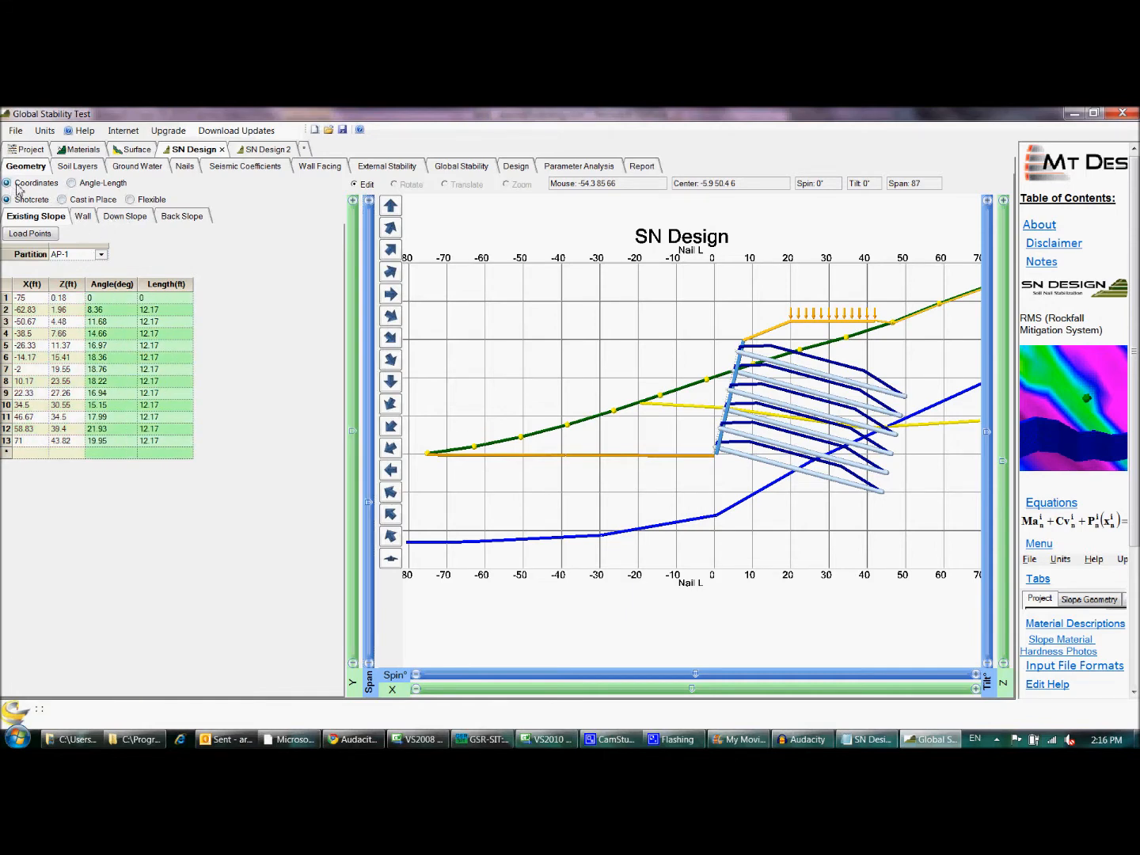
click(72, 184)
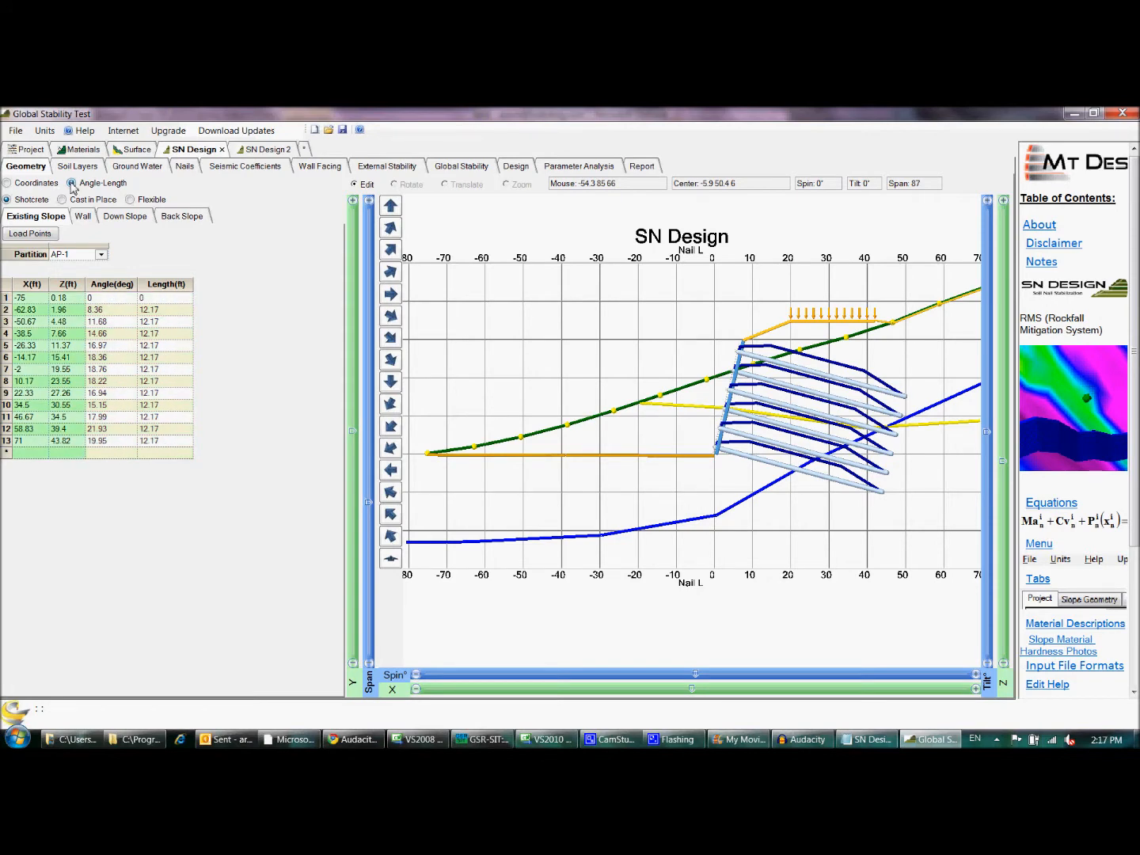
- Examine the wall geometry, focusing on the ranges given for wall height H and angle θ
click(83, 217)
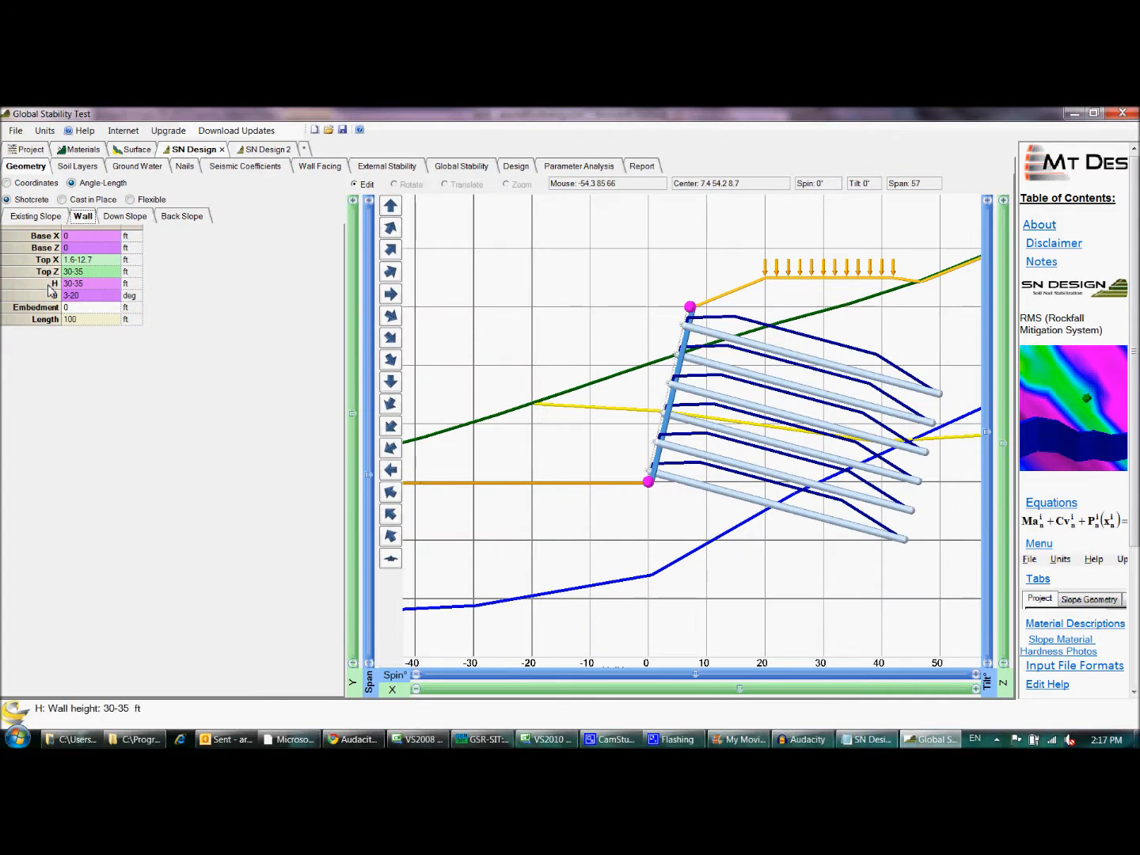
click(100, 287)
drag(98, 286, 62, 295)
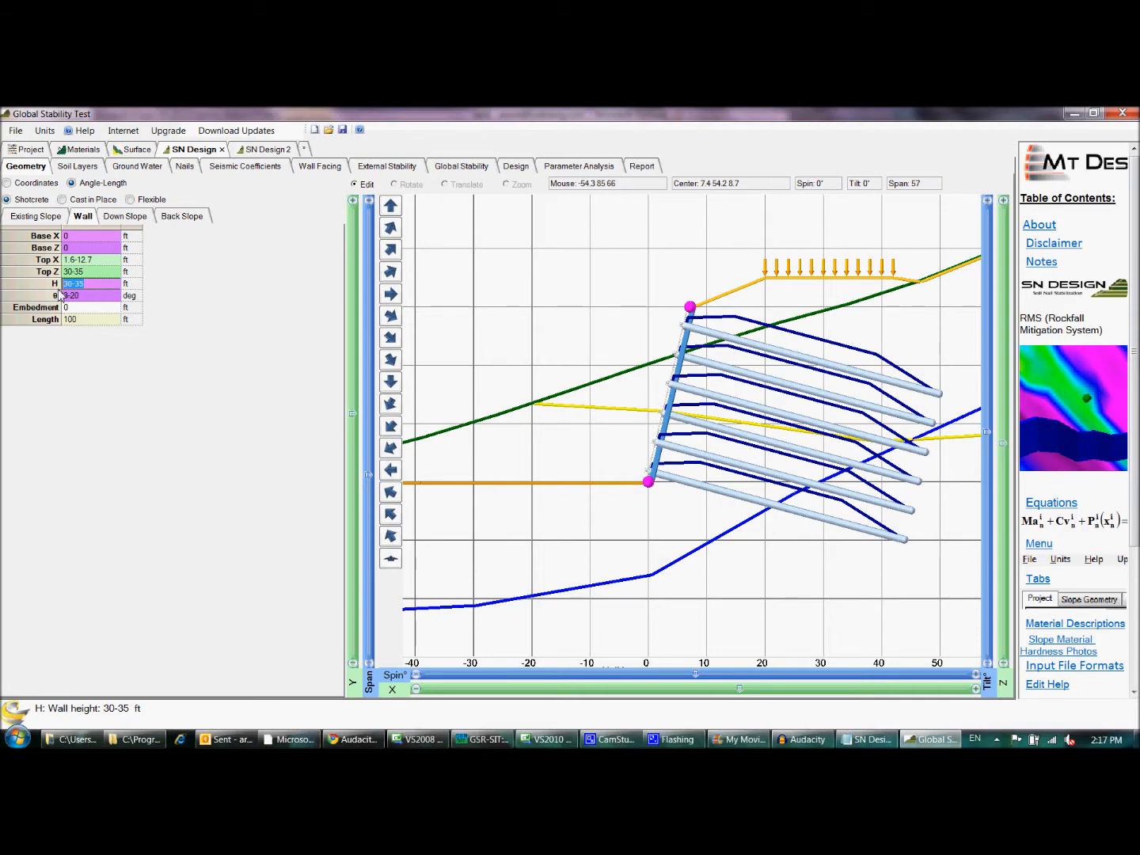
click(92, 298)
drag(99, 303, 49, 297)
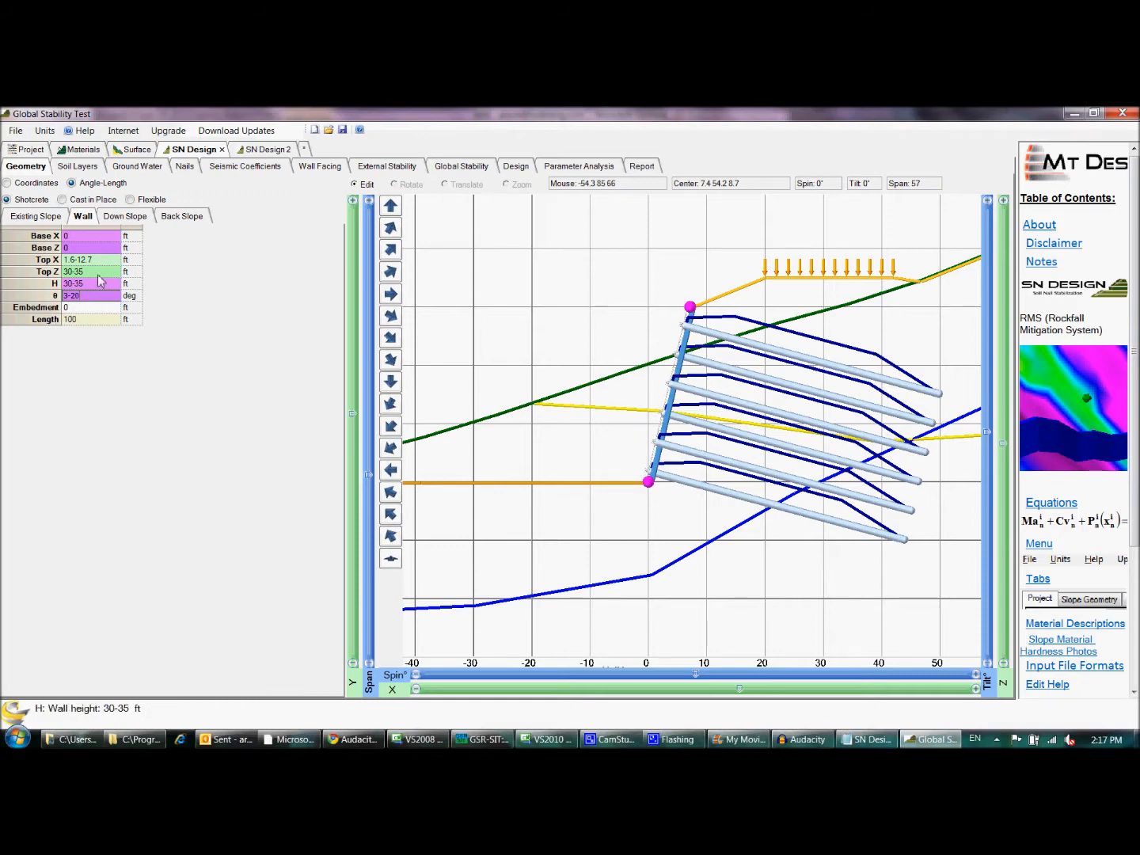
- Review the down slope geometry and the back slope's surcharge and staging cut surcharge loads on its second segment
click(140, 219)
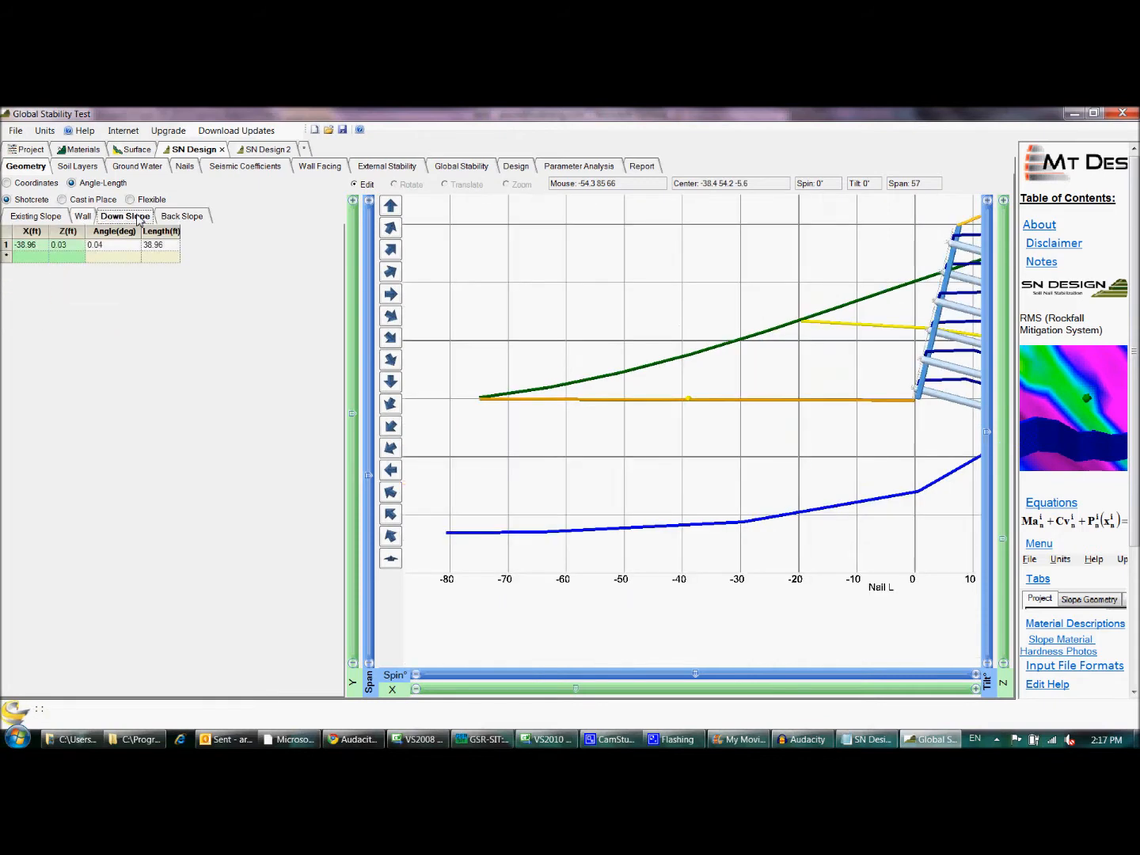
click(185, 220)
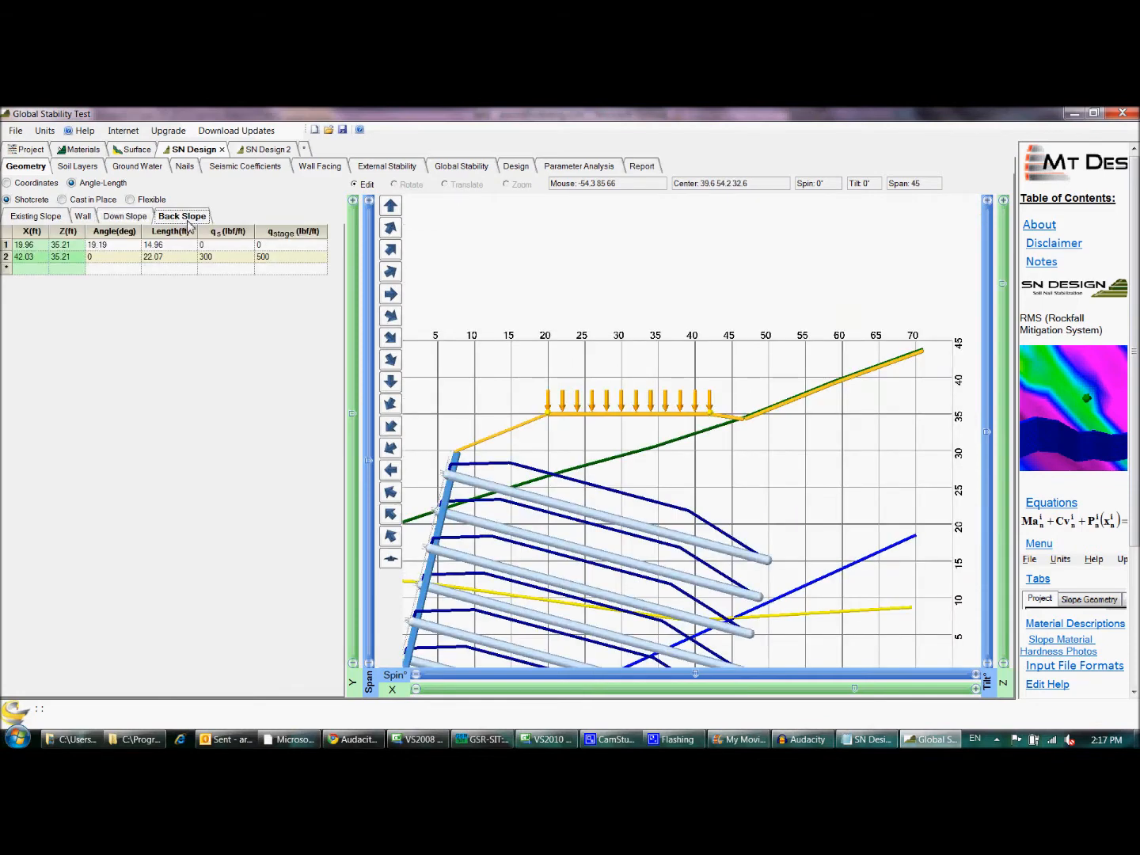
click(245, 259)
click(289, 258)
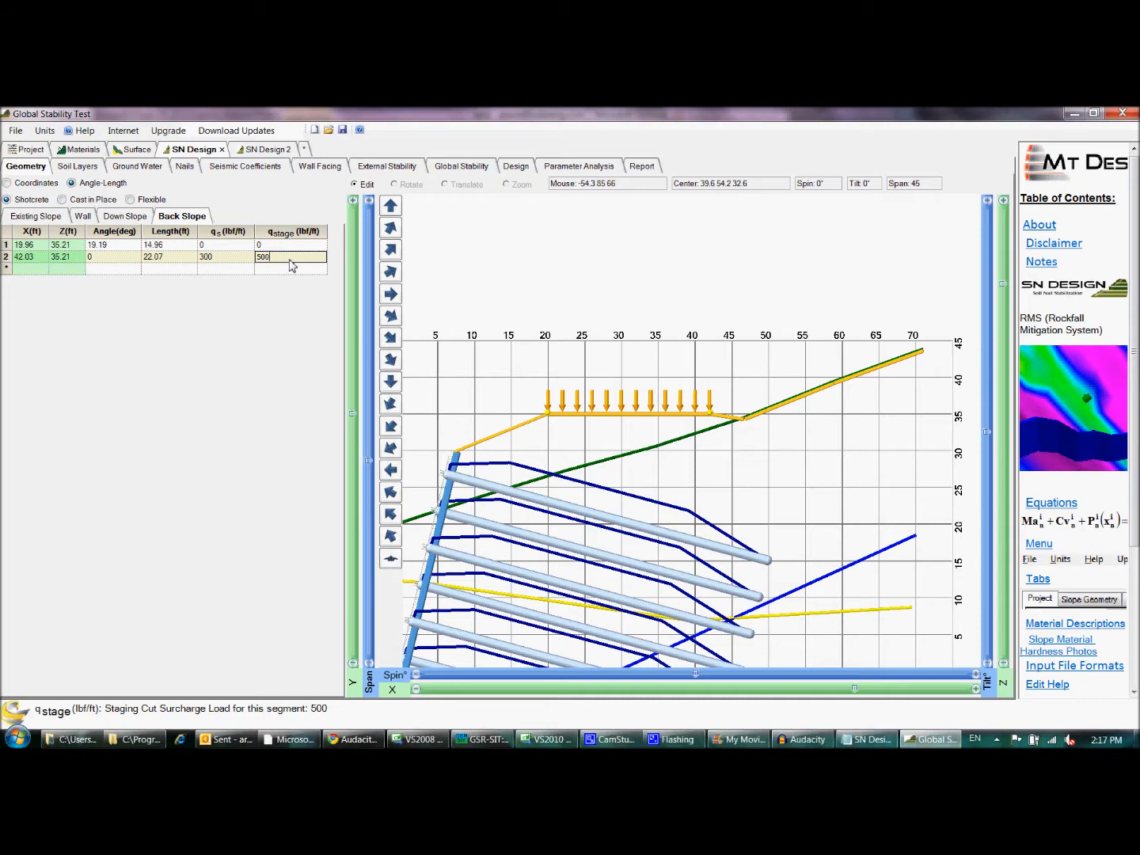
- Examine the soil layers and the coordinate points that define the Bedrock layer
click(79, 170)
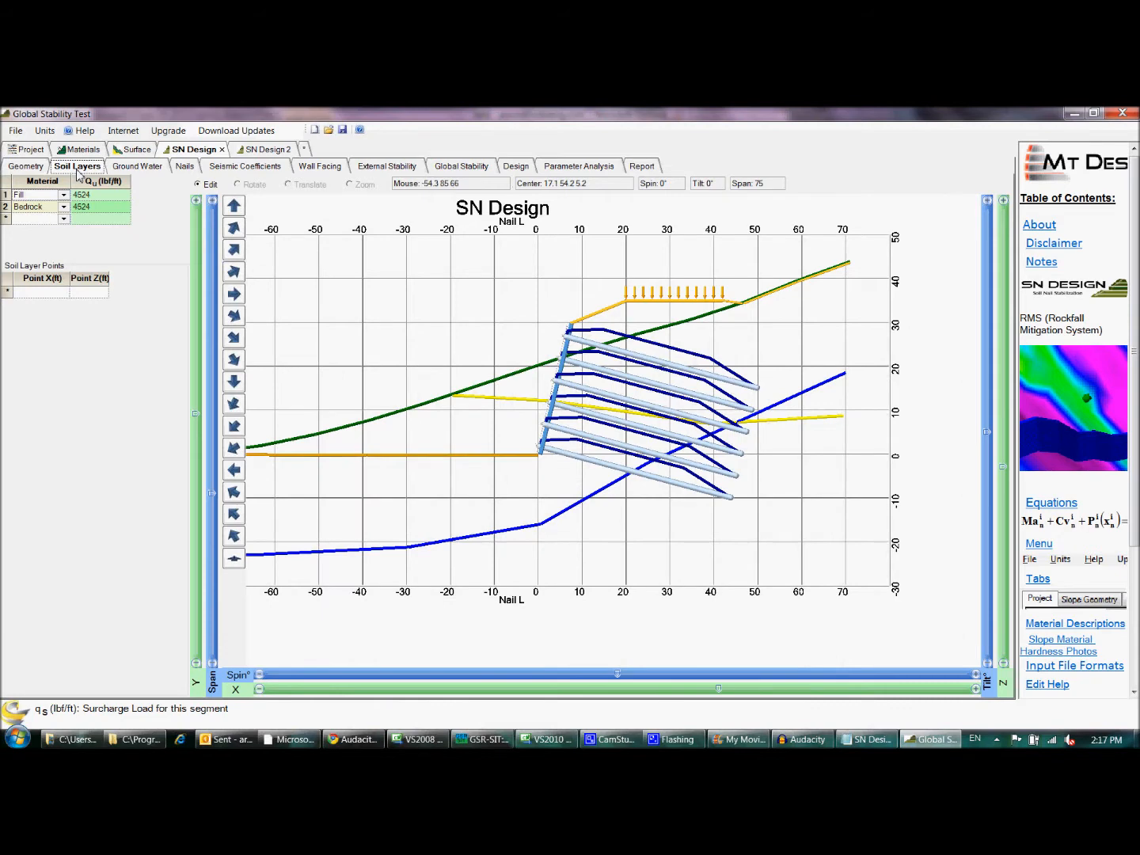
click(38, 207)
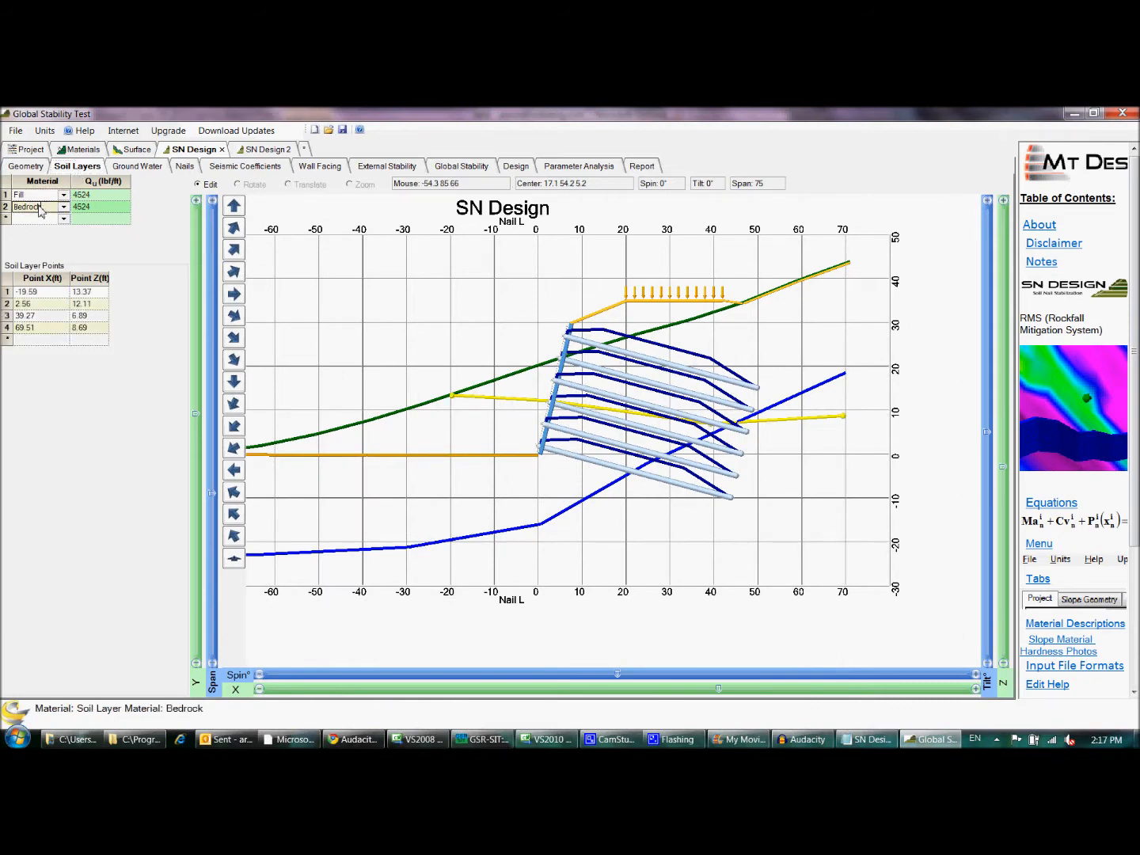
drag(7, 293, 12, 327)
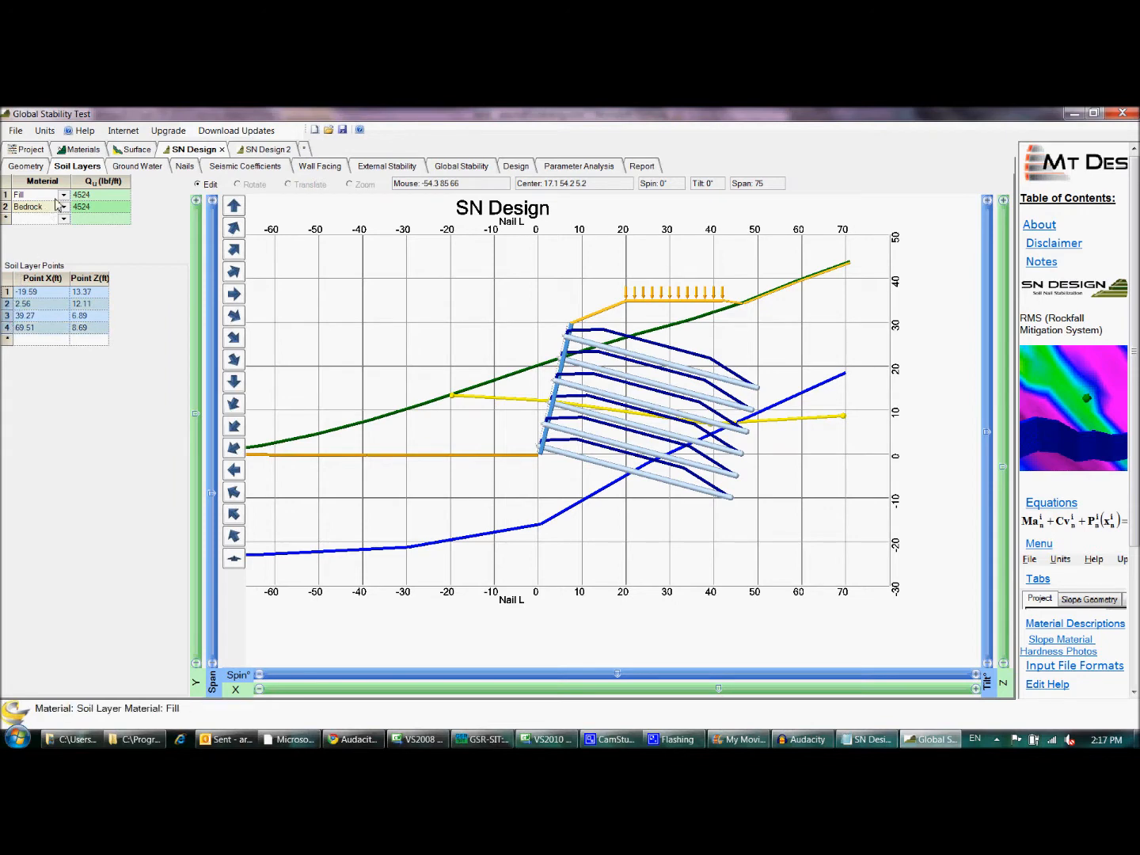
- Insert a ground water point at about X -48 ft, Z -18 ft, and delete it again
click(129, 170)
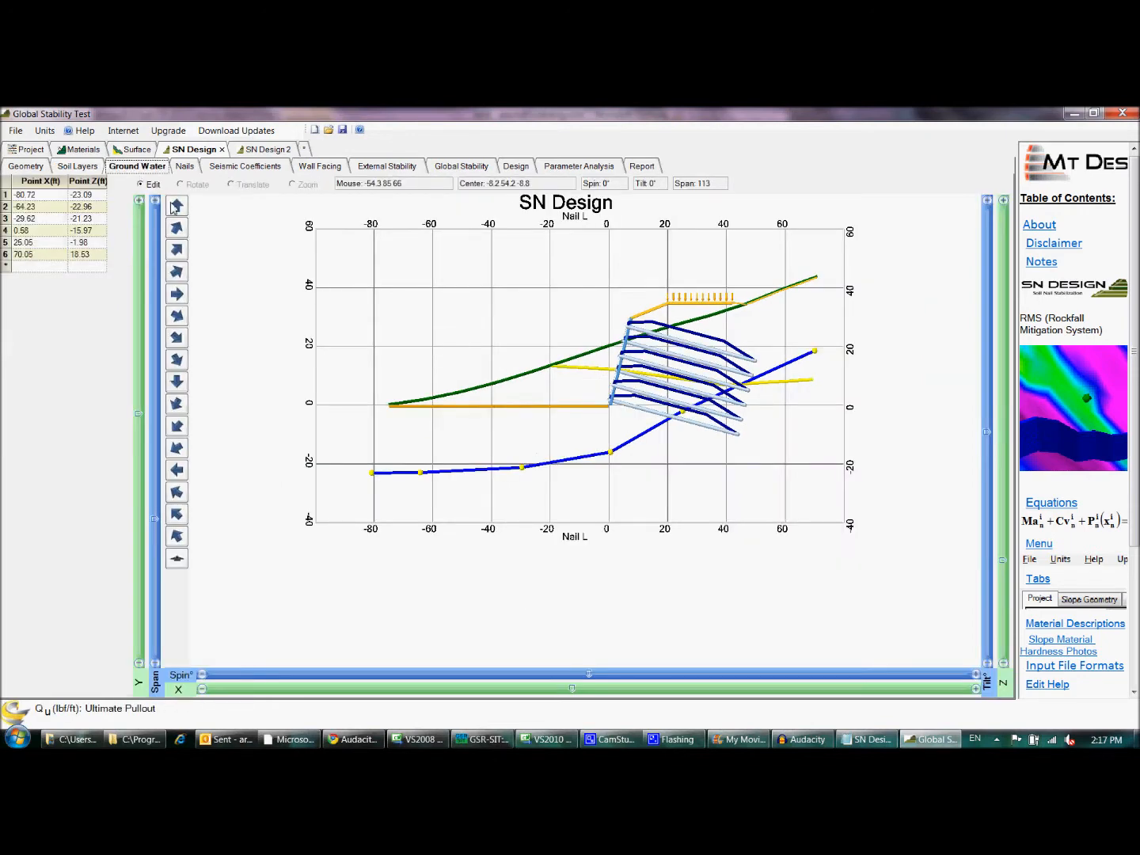
click(475, 470)
drag(475, 476, 470, 465)
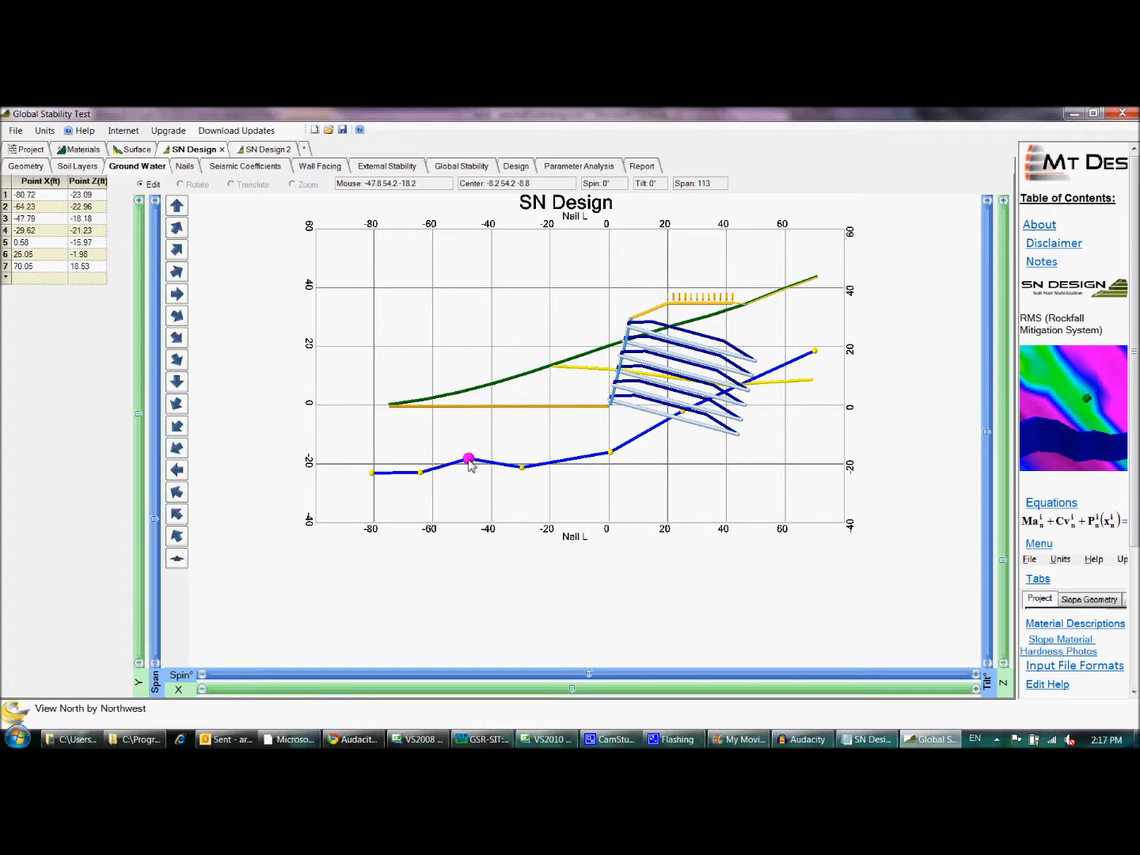
key(Delete)
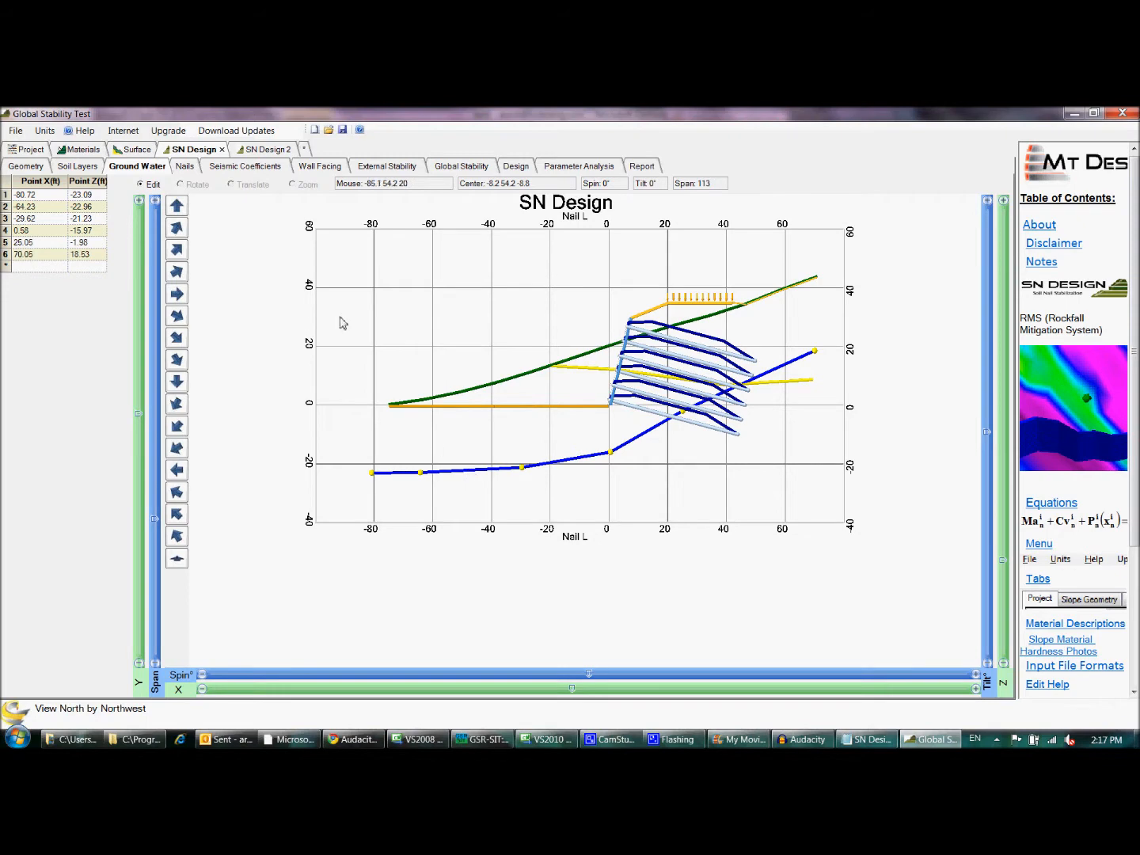
- Switch the nail layout to Non-Uniform and back to Uniform
click(189, 167)
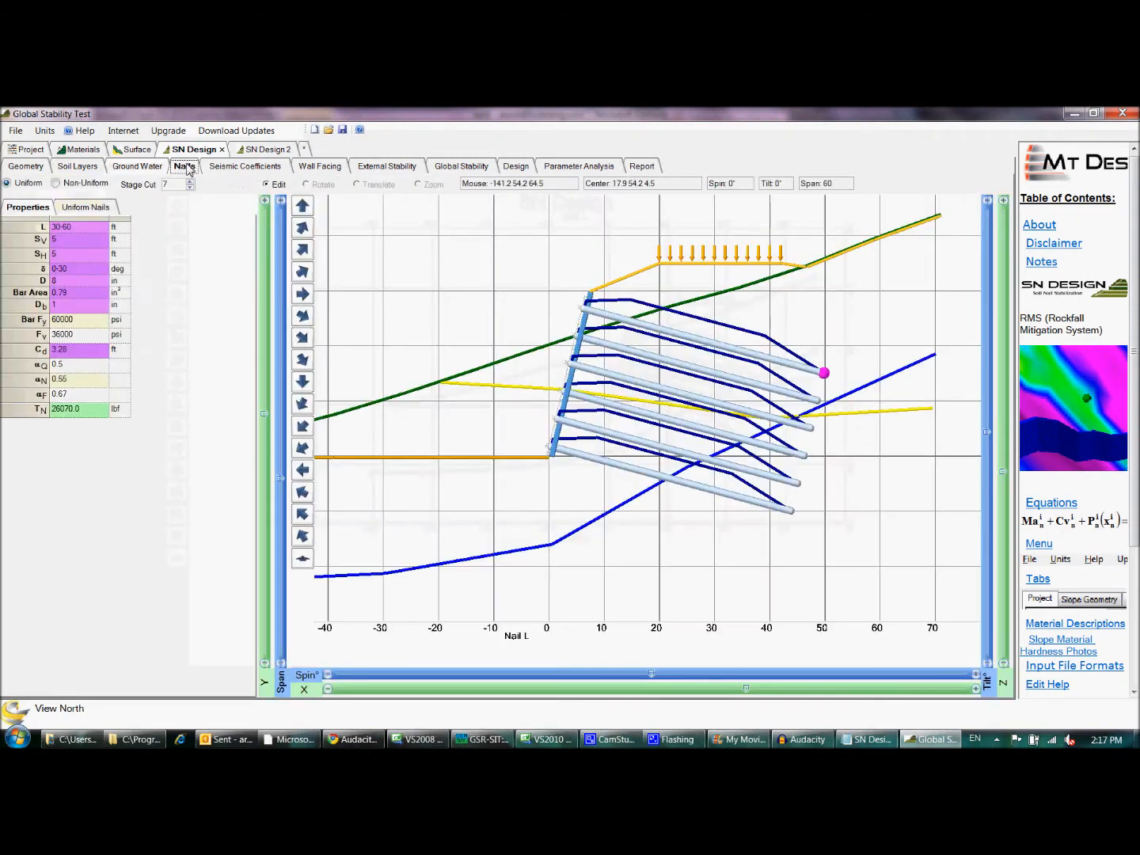
click(55, 184)
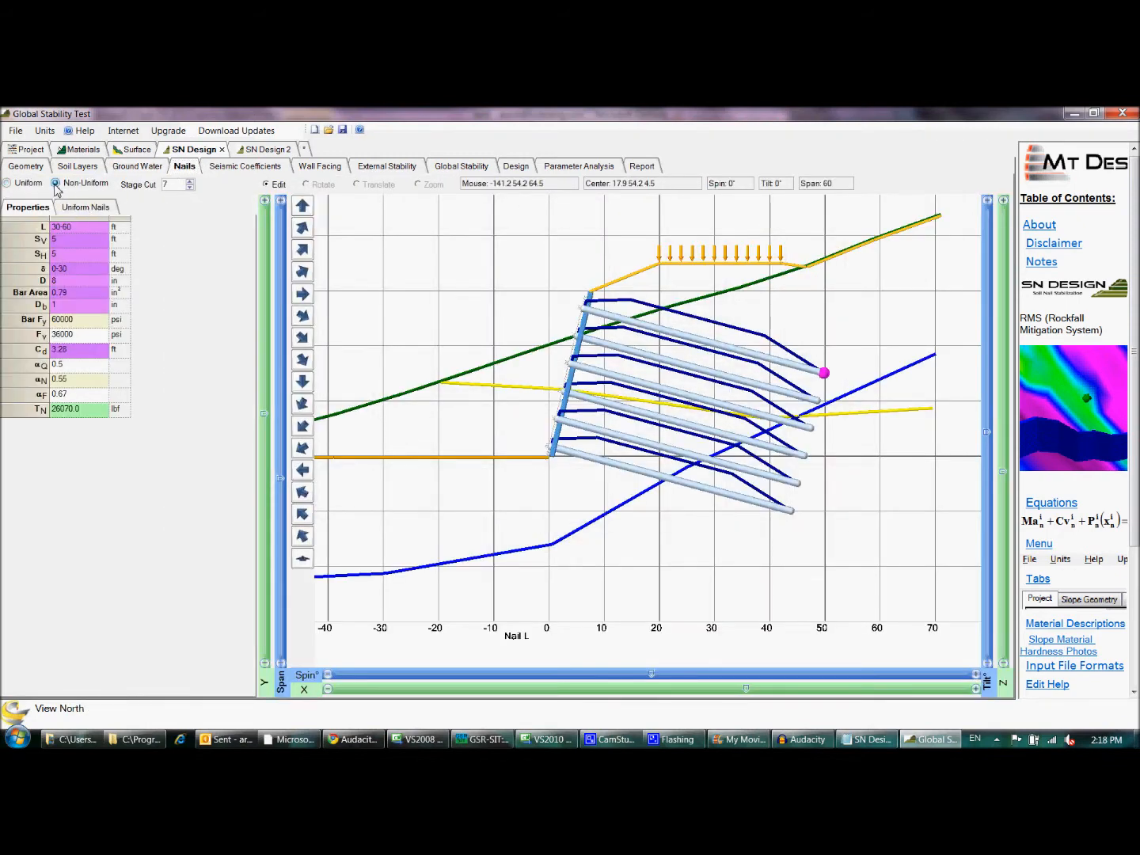
click(9, 184)
- Examine the uniform nails' length range L and inclination range δ
click(99, 231)
drag(96, 231, 53, 230)
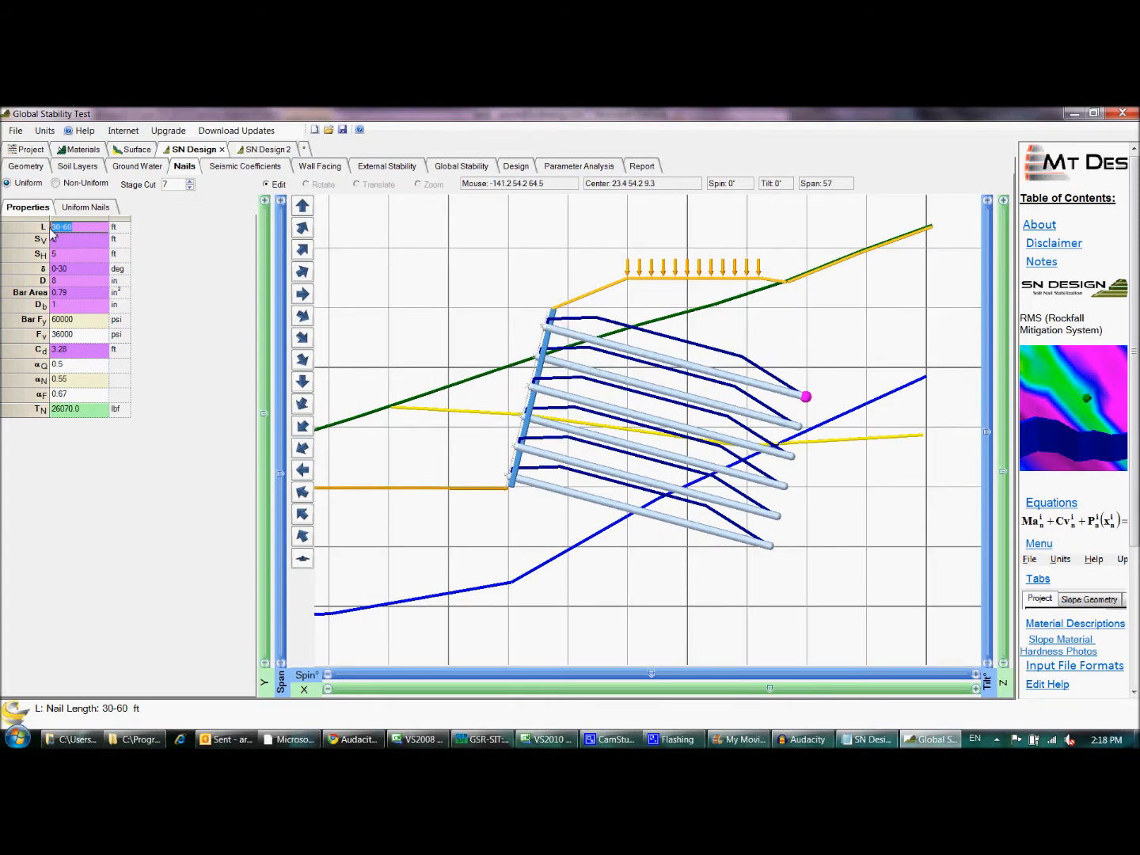
click(80, 269)
drag(93, 277, 53, 276)
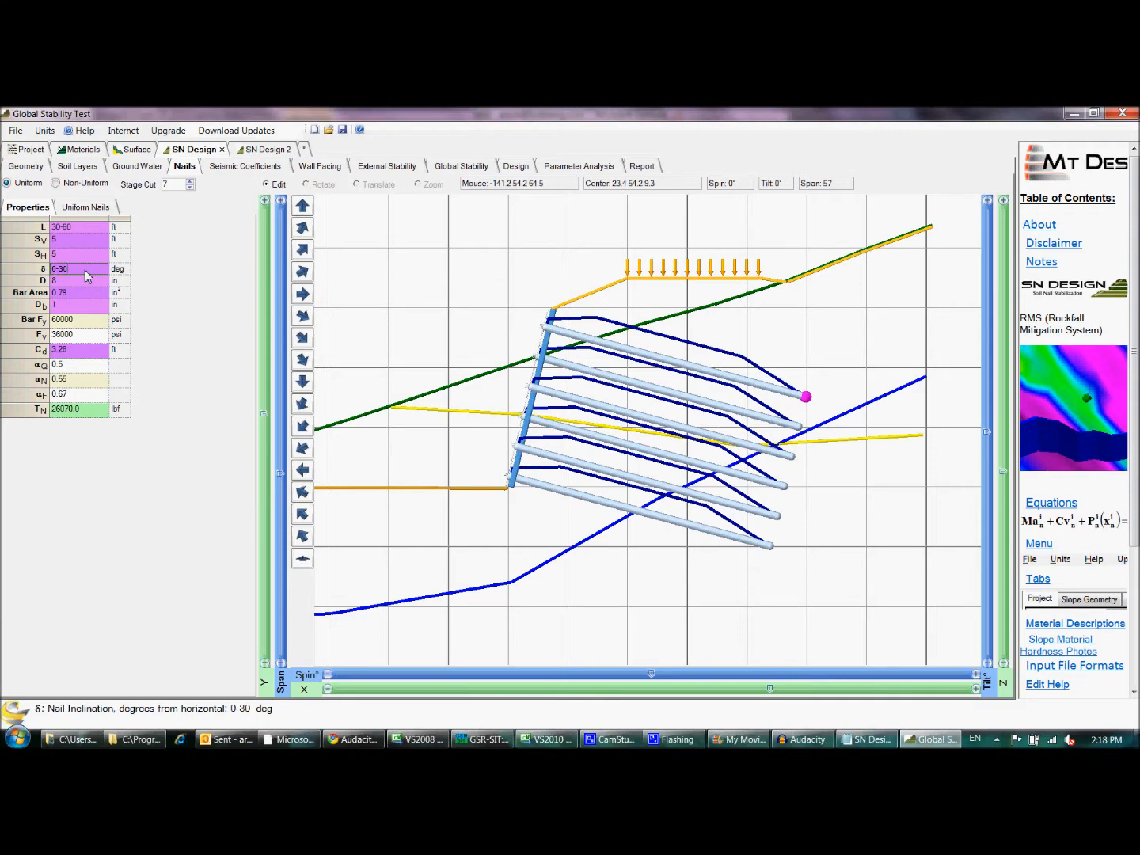
- Include seismic loading in the analysis to view its coefficients, and exclude it again
click(242, 167)
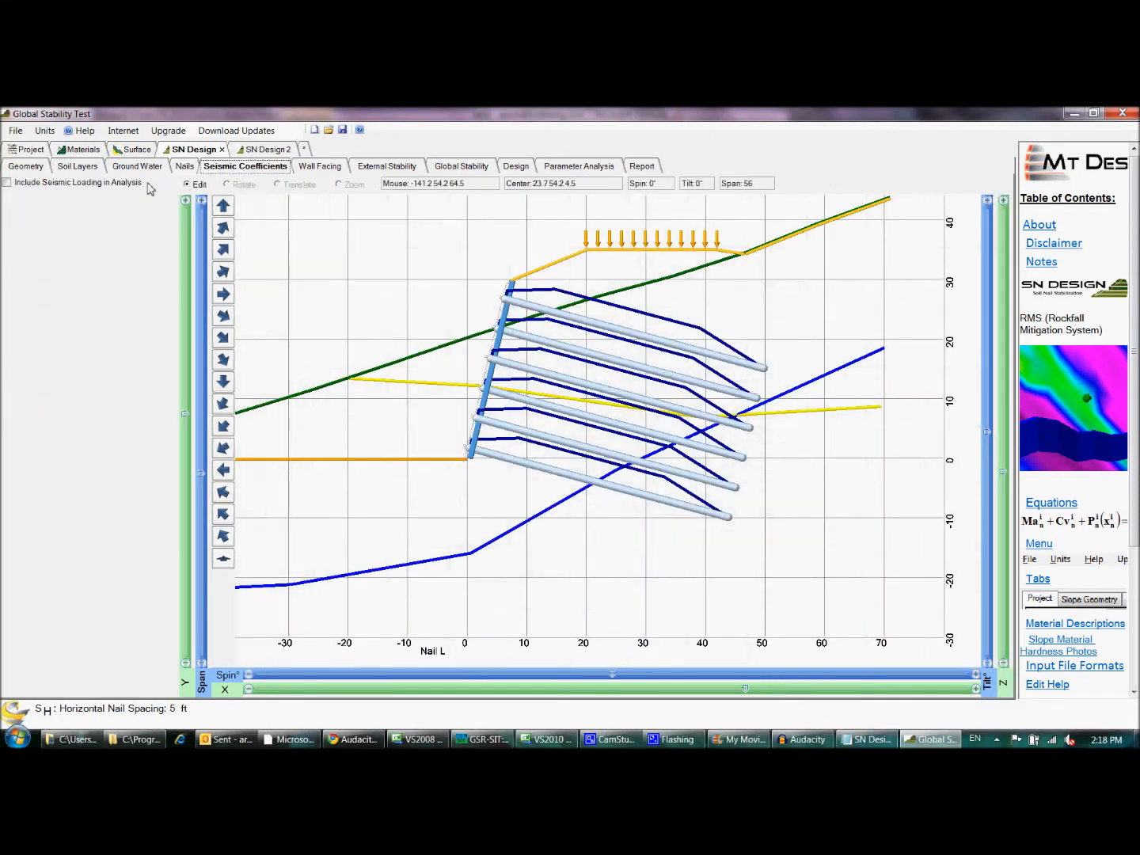
click(7, 184)
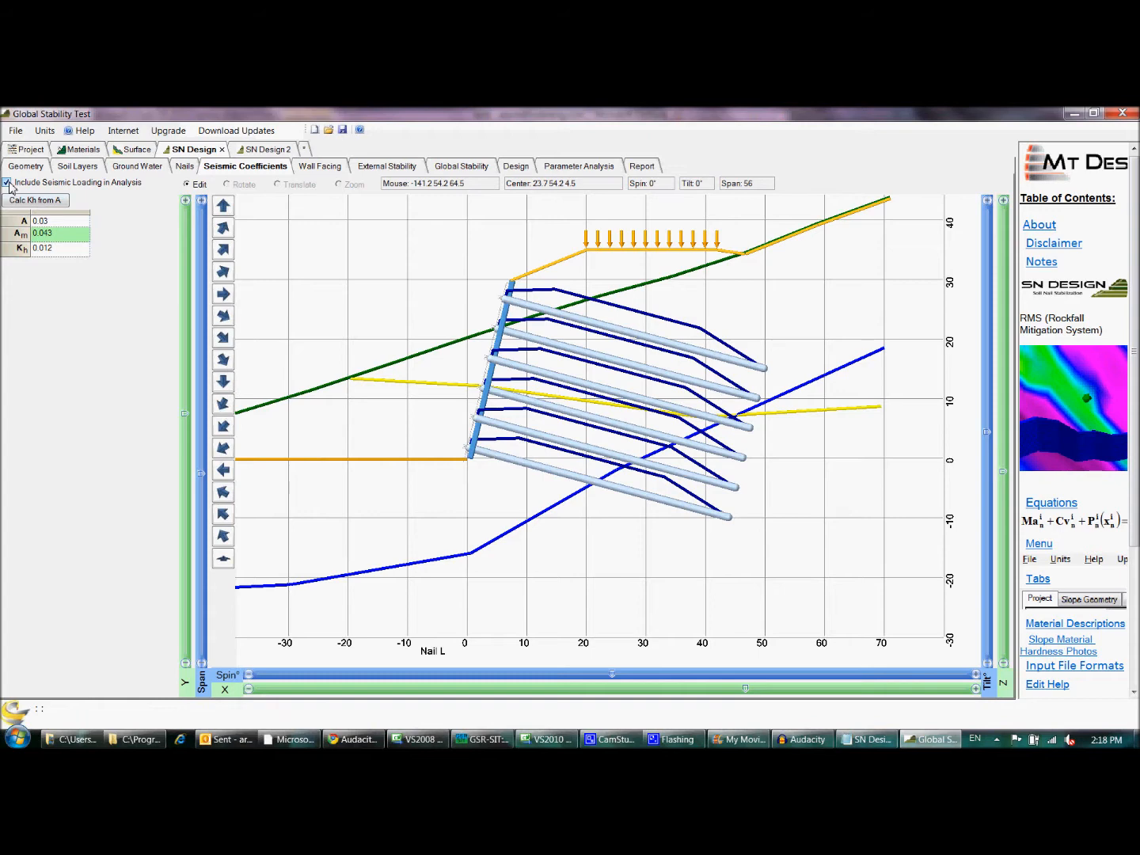
click(7, 182)
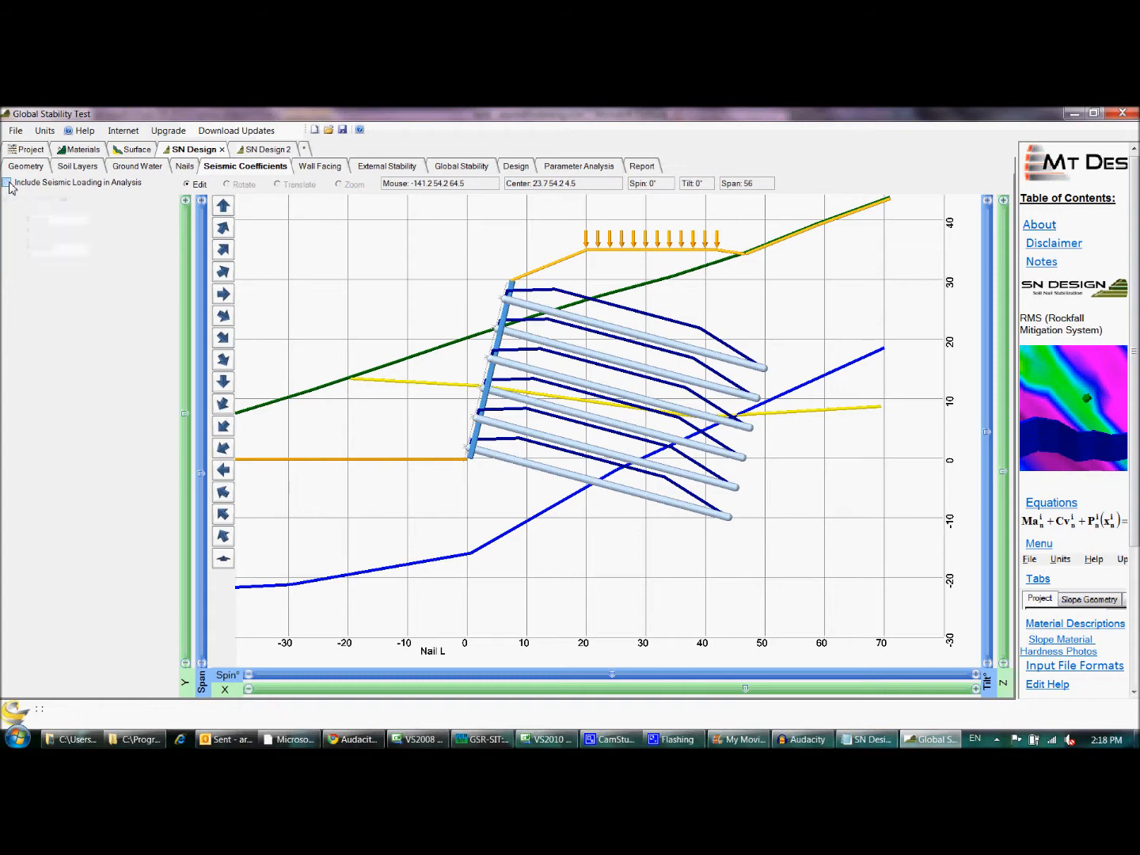
- Examine the wall facing's nail head strength values, its reinforcement layout and the shotcrete design checks
click(309, 167)
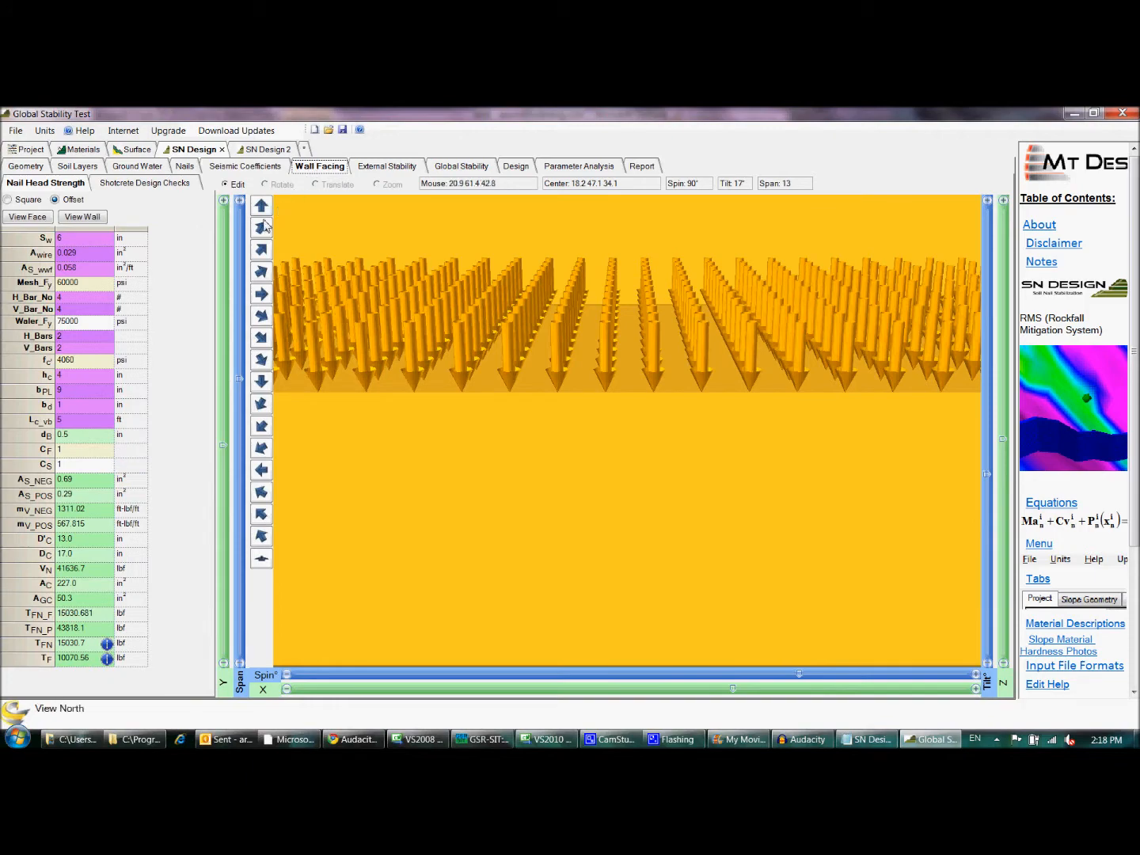
click(241, 383)
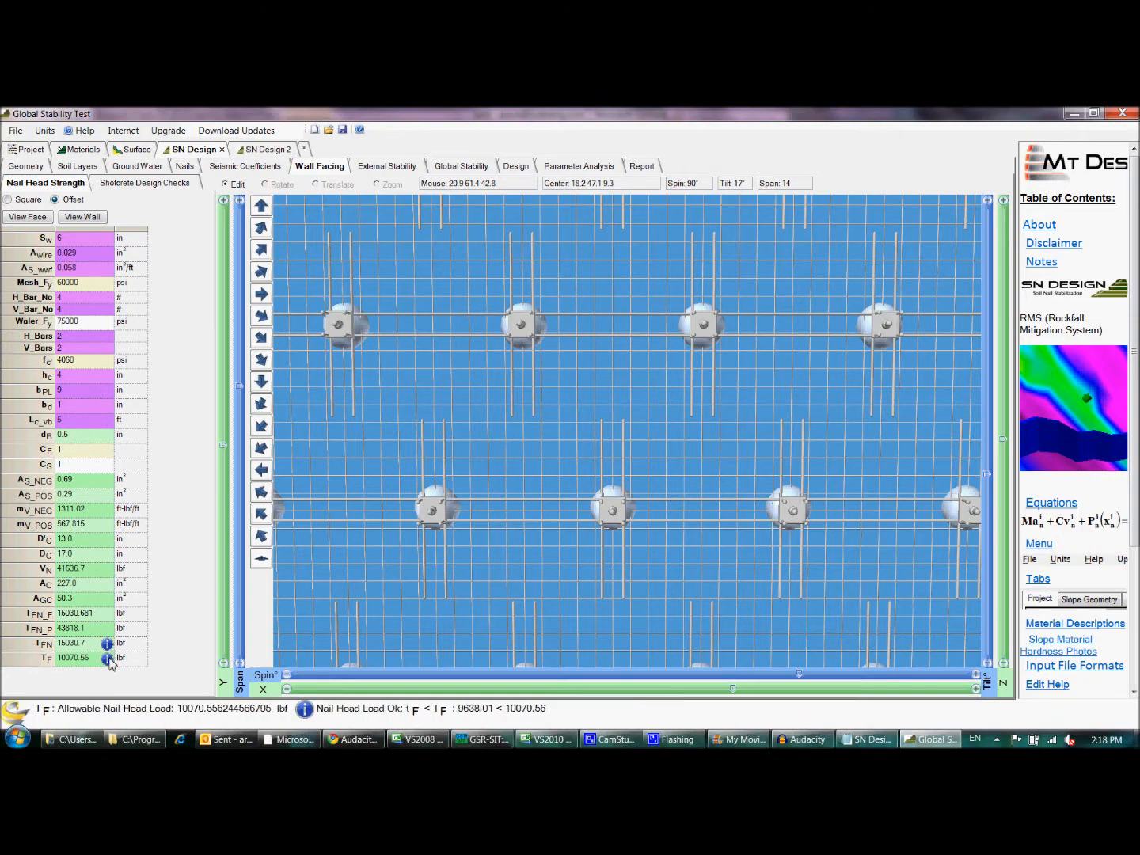
click(129, 185)
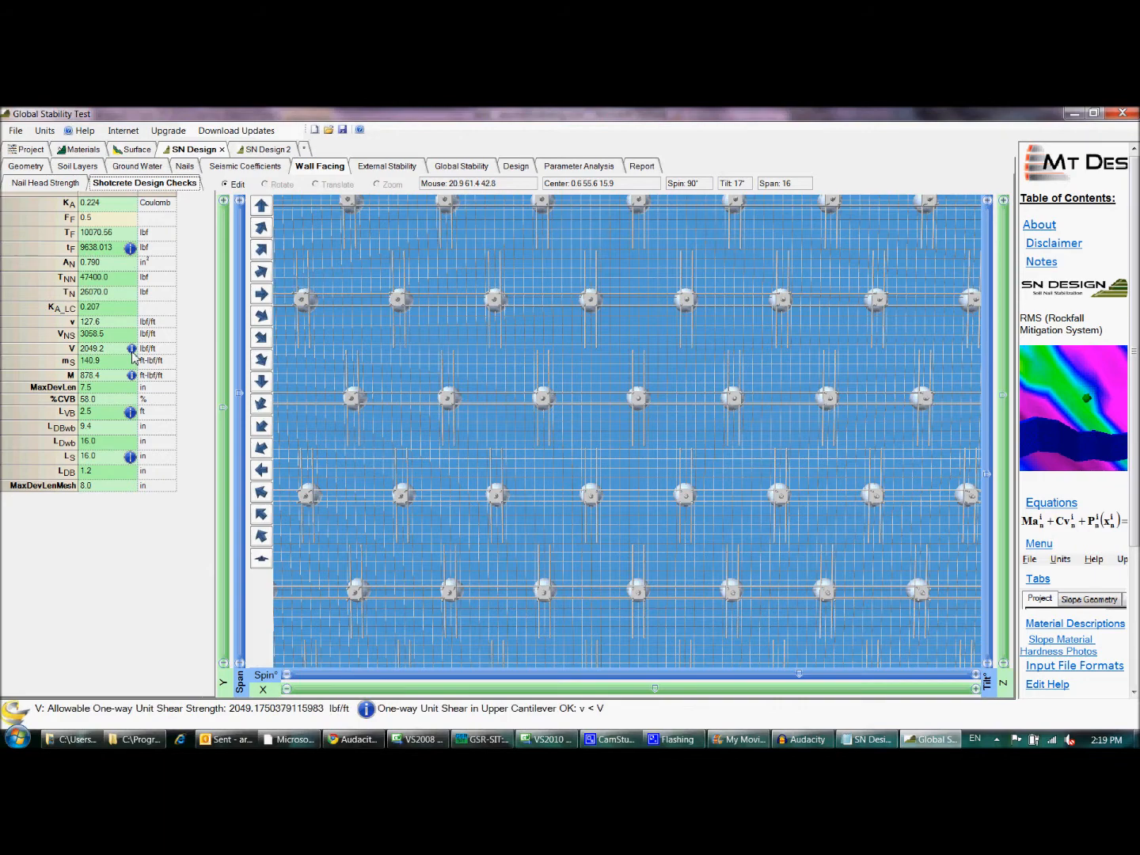
- Examine the external stability factors of safety for base sliding, overturning and bearing capacity
click(389, 168)
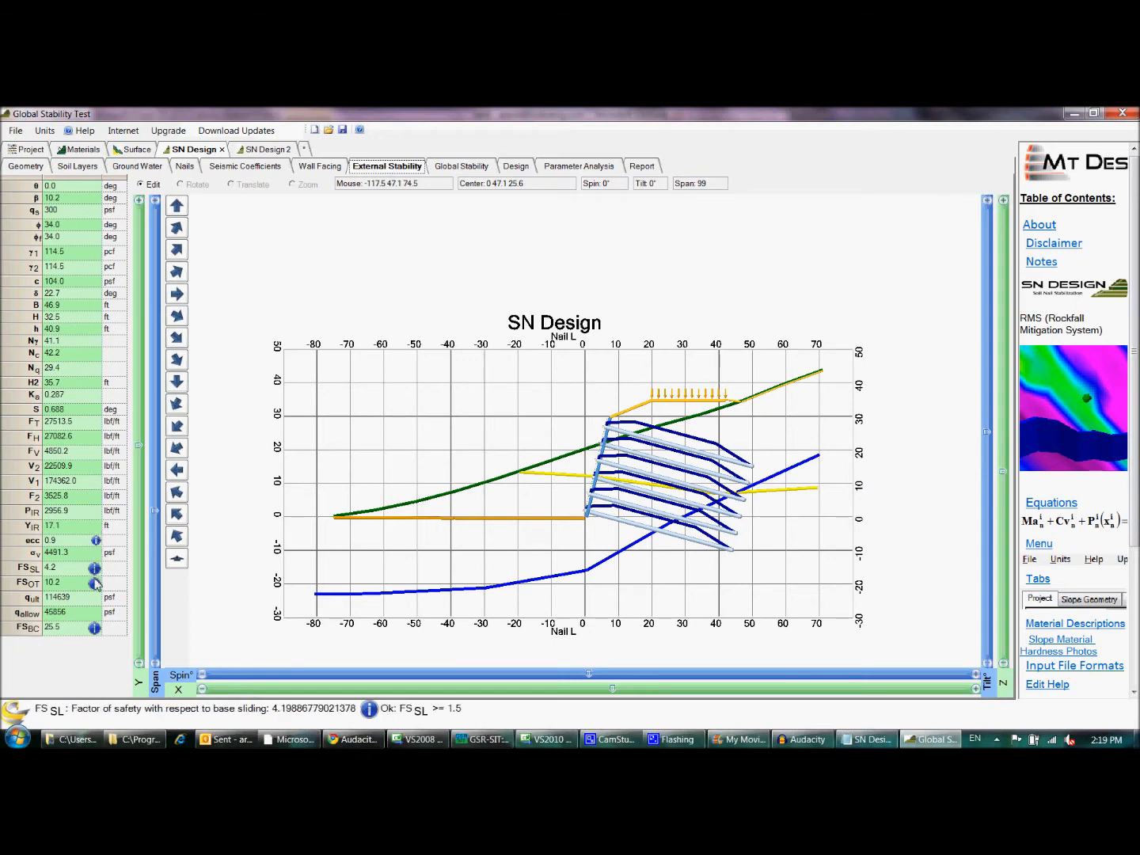
mouse_move(91, 624)
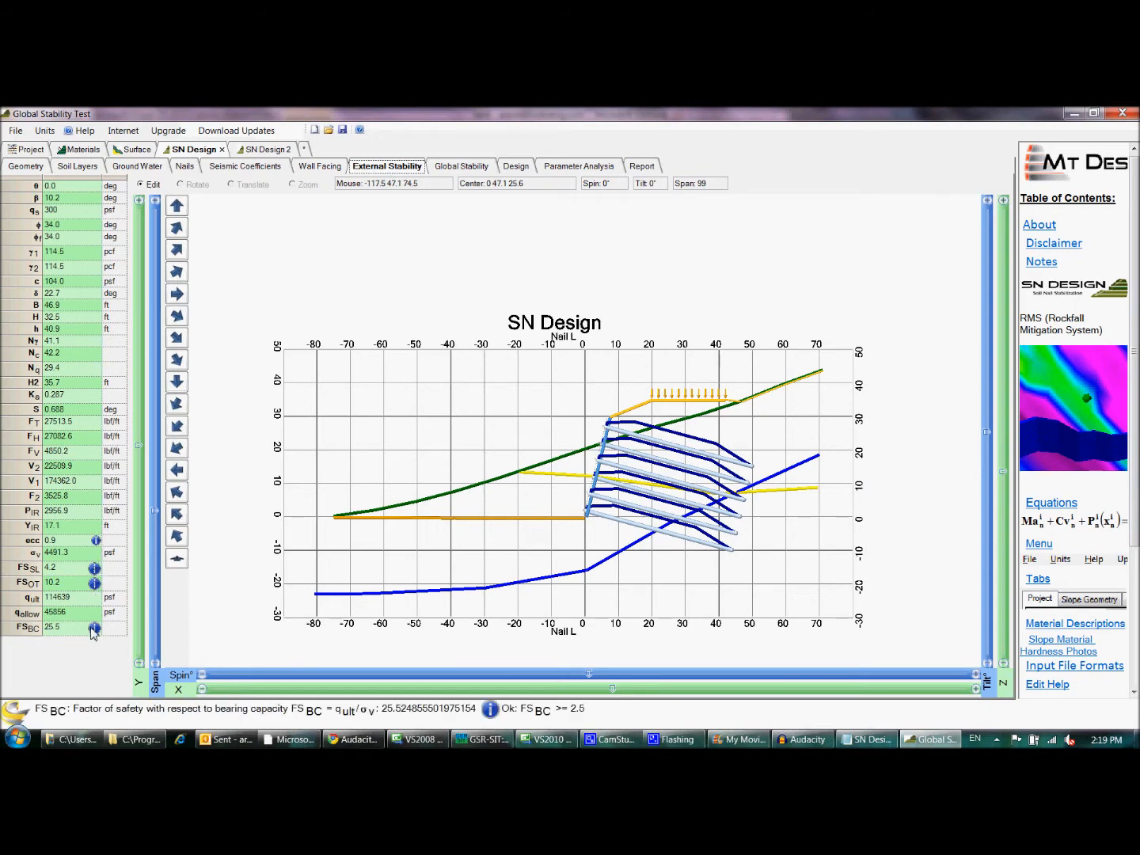
- Compute the 10 global stability failure circles with the contour grid and nail T force shown
click(451, 167)
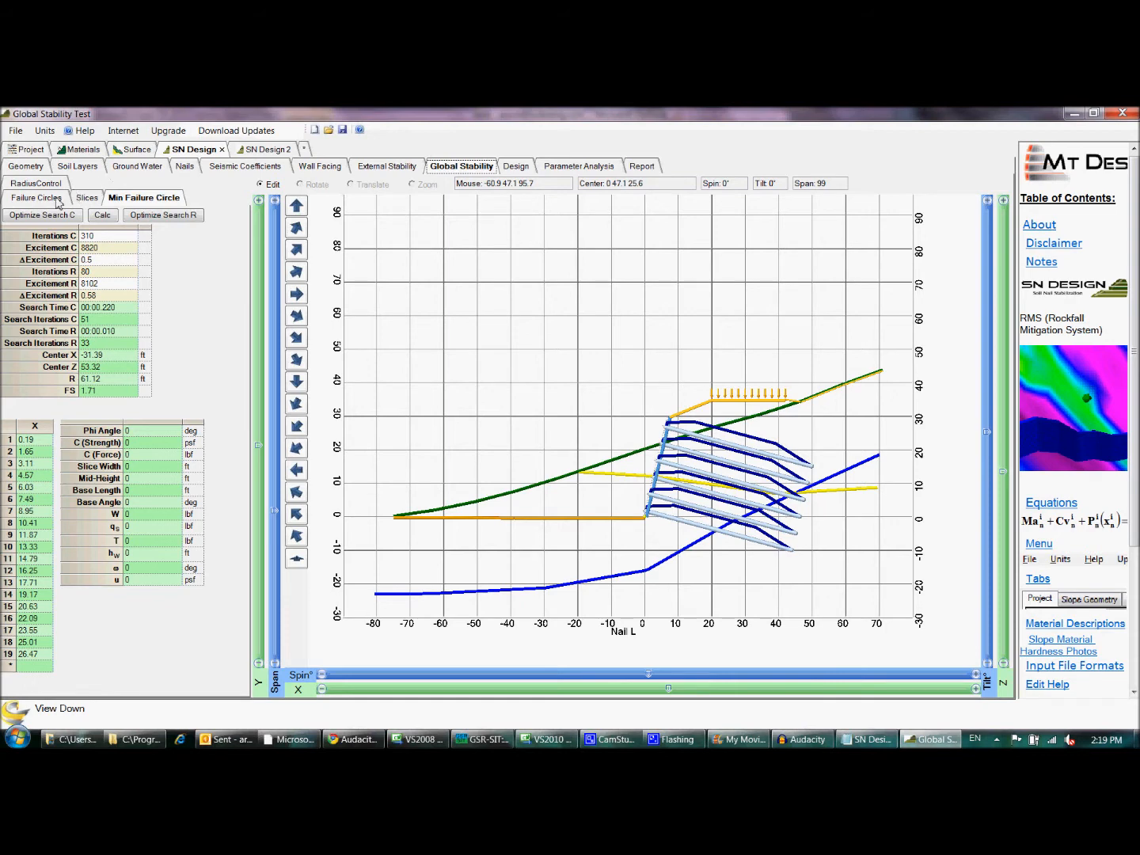
click(32, 203)
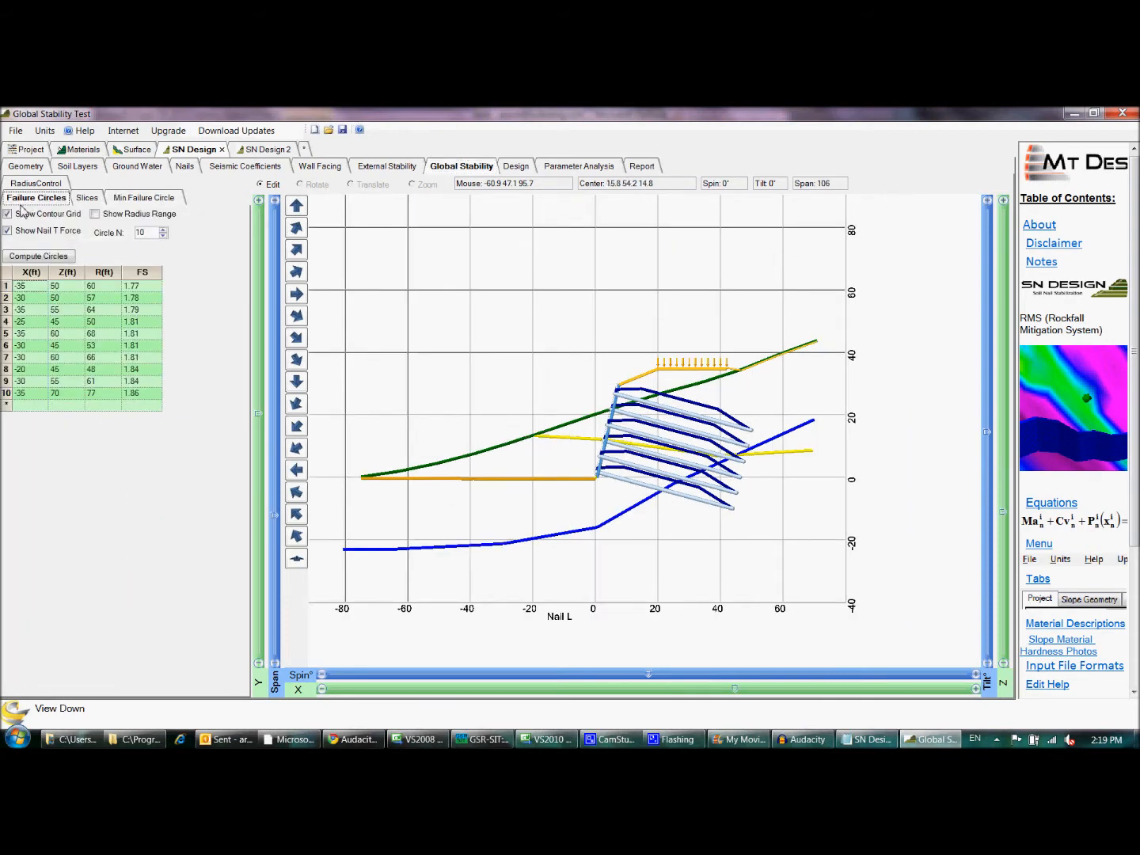
click(61, 259)
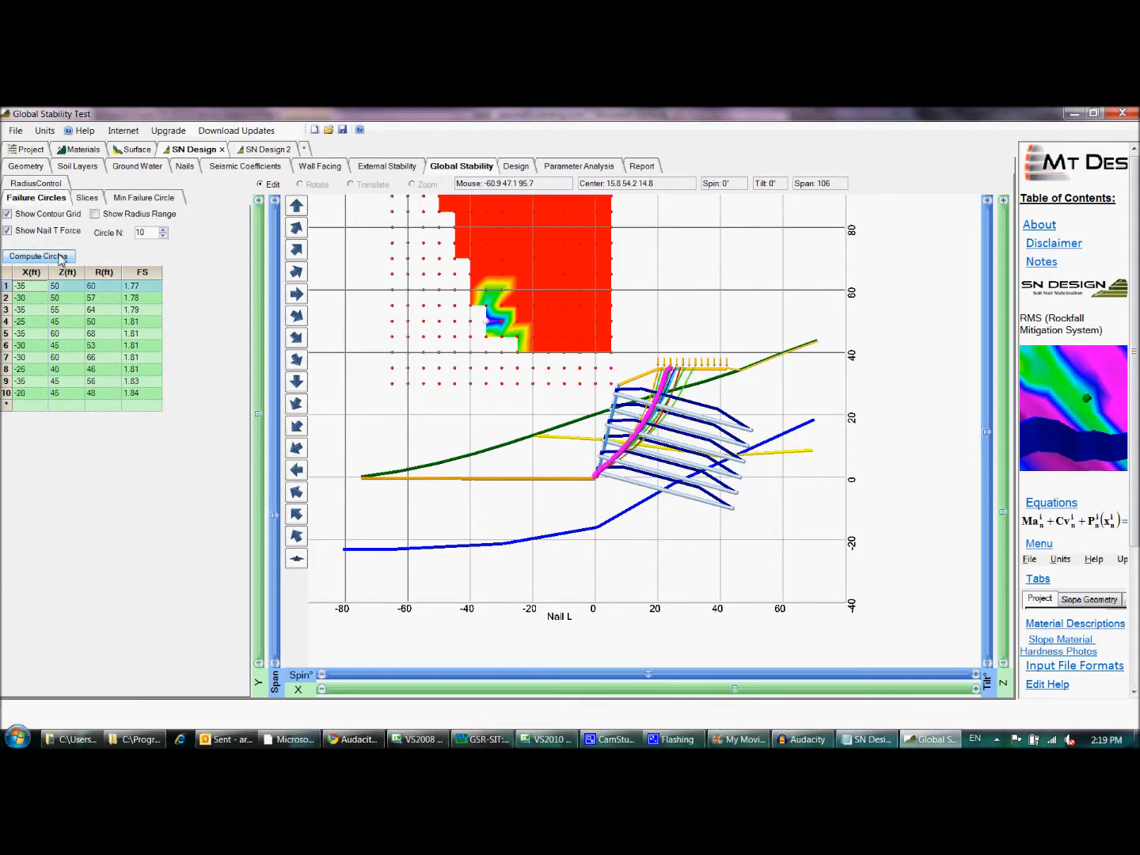
- Highlight failure circles 2, 4 and 5 one after another in the section, ending on circle 1
click(6, 297)
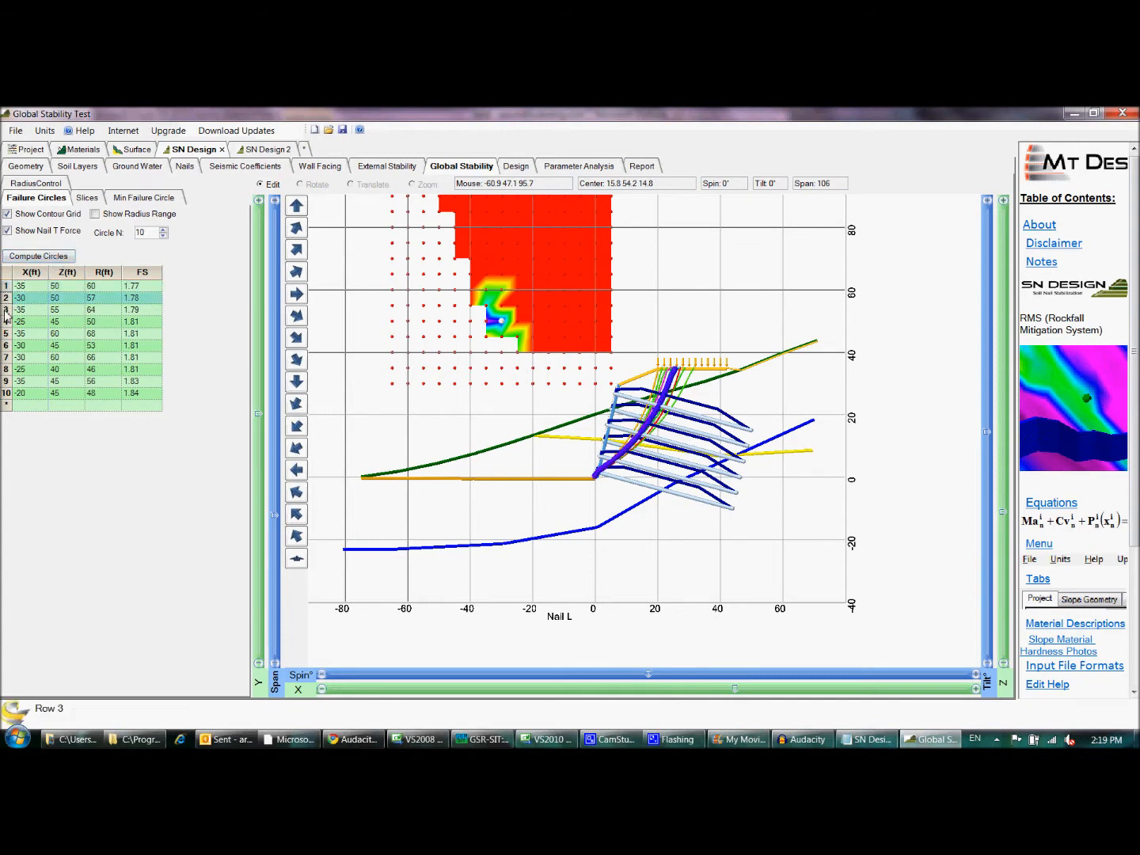
click(6, 321)
click(6, 334)
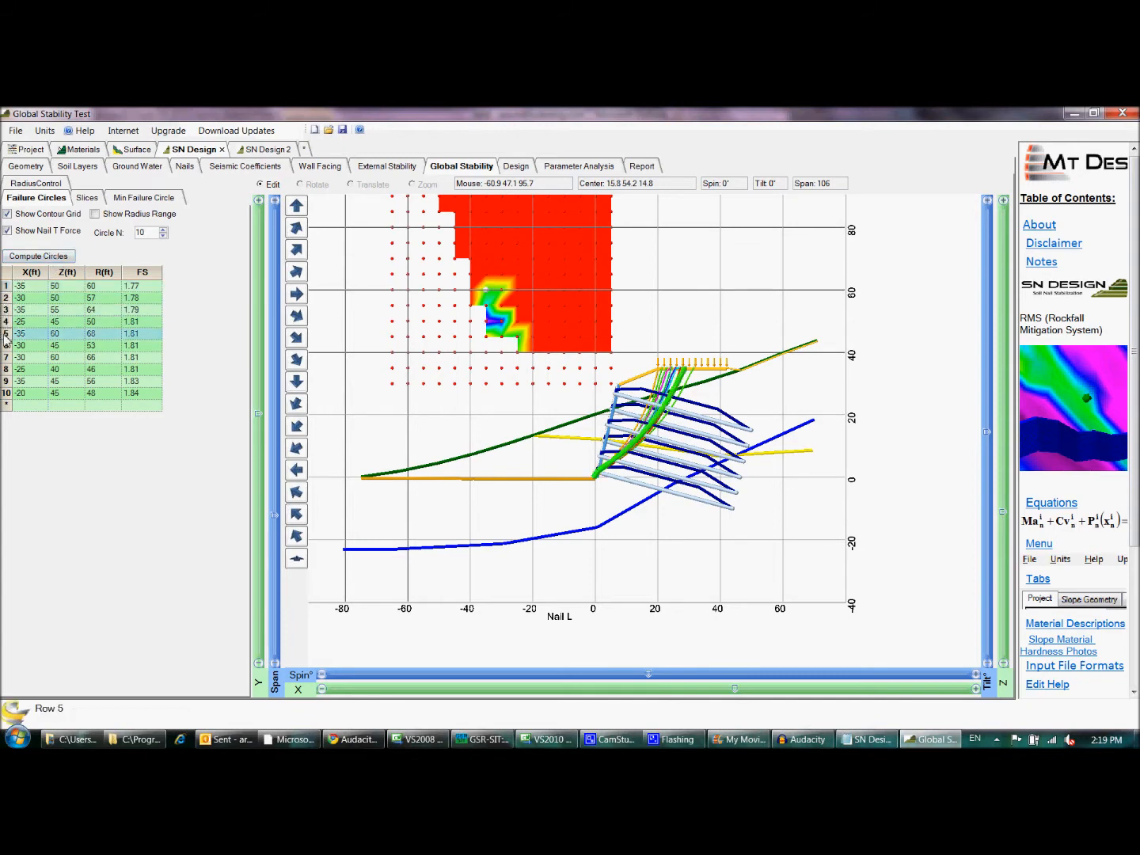
click(6, 286)
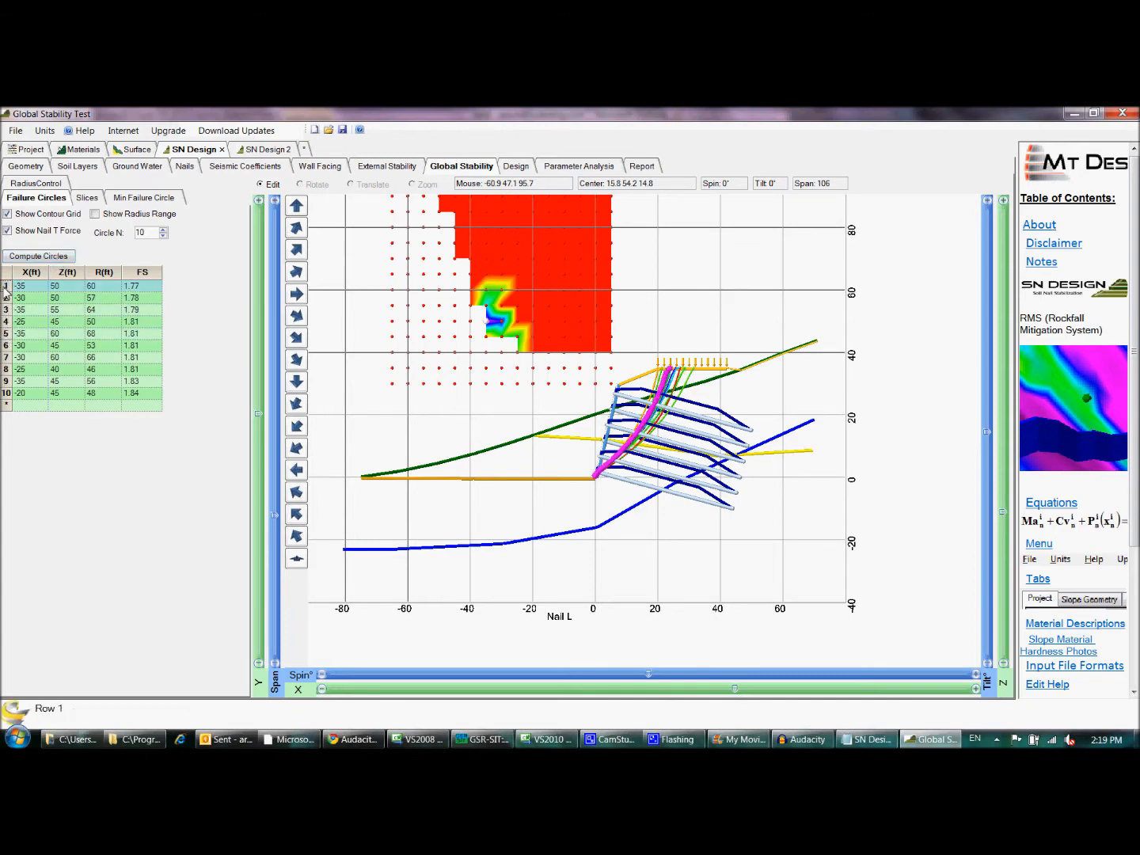
- Inspect the slices of failure circle 1 individually and highlight slices 1 to 11 together
click(87, 198)
click(11, 227)
click(9, 239)
click(10, 251)
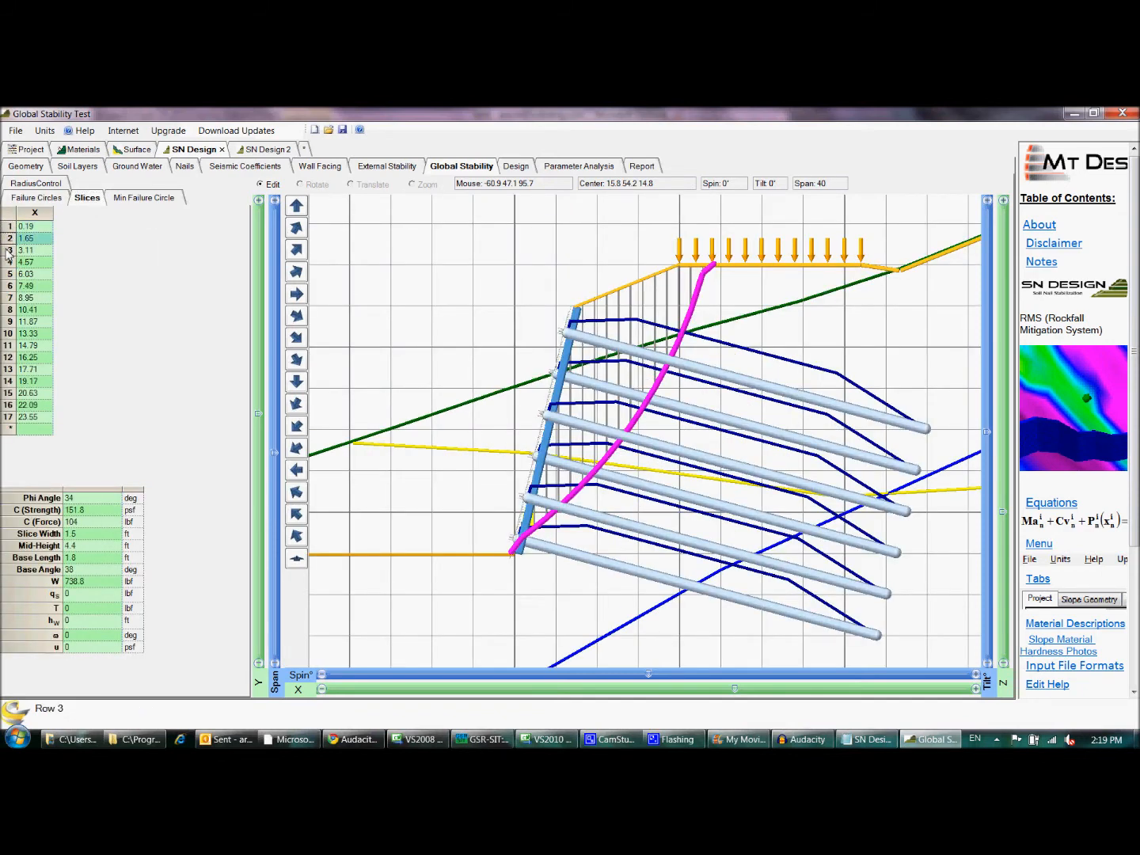
drag(11, 228, 21, 344)
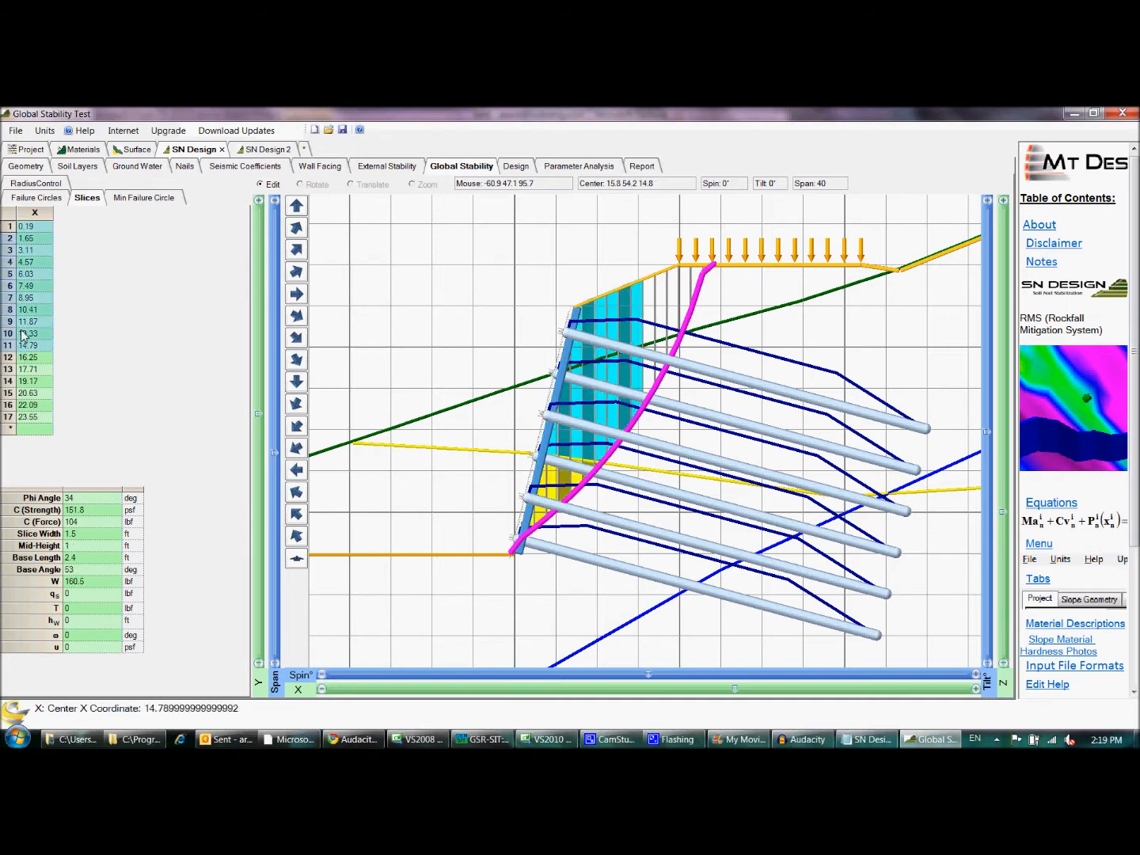
- Check the radius control ranges and recalculate the minimum failure circle repeatedly, with slices 1 to 16 highlighted
click(60, 184)
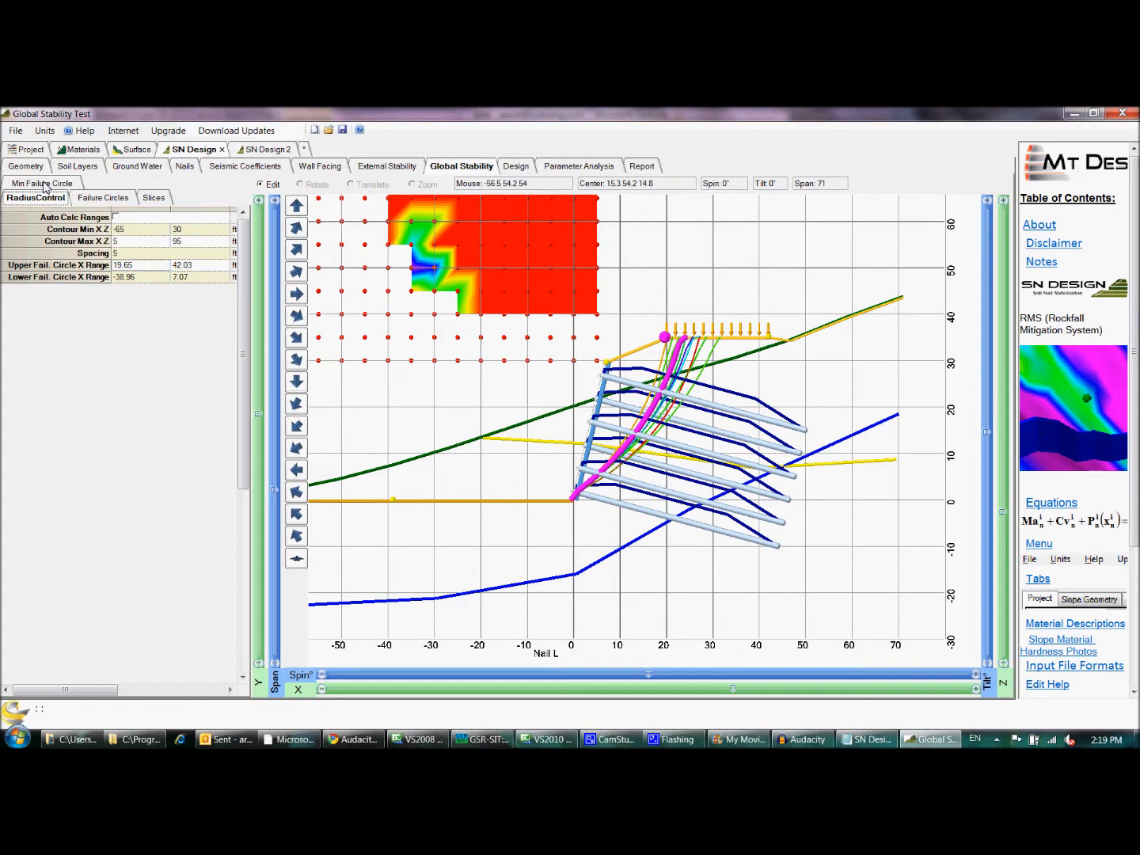
click(45, 183)
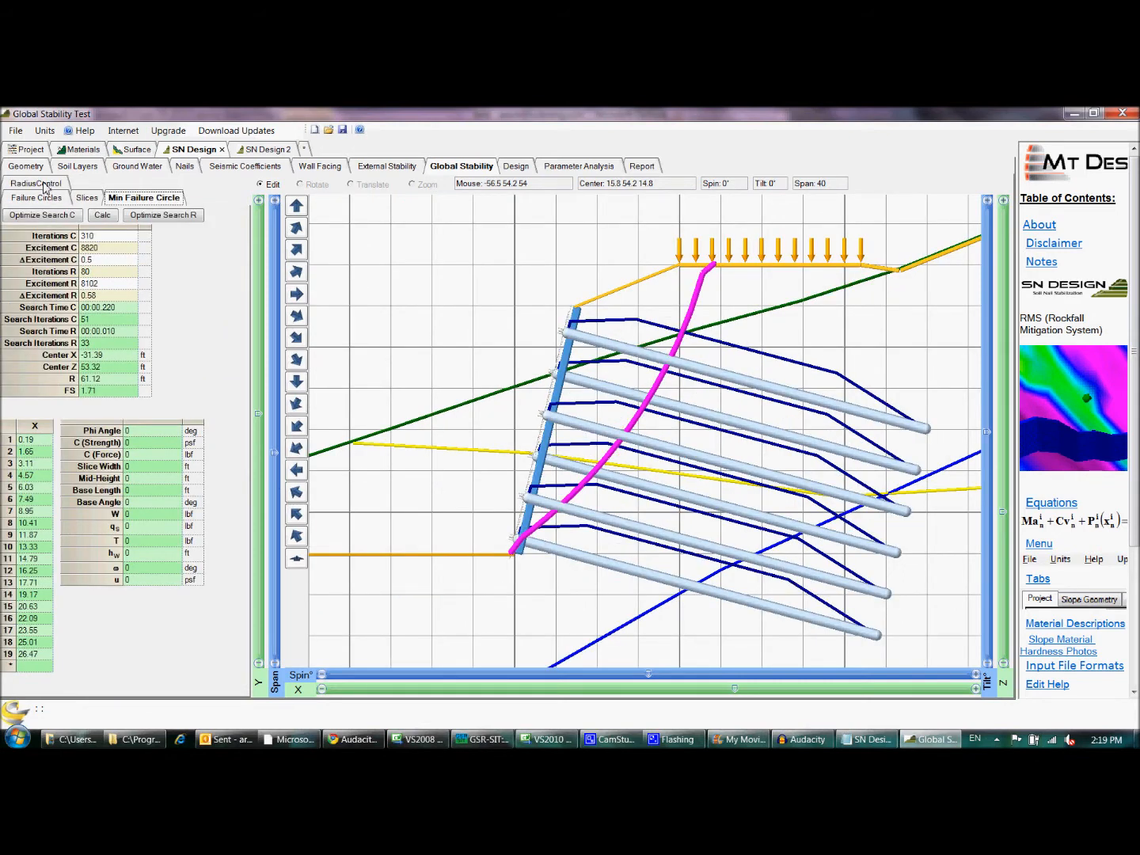
click(103, 216)
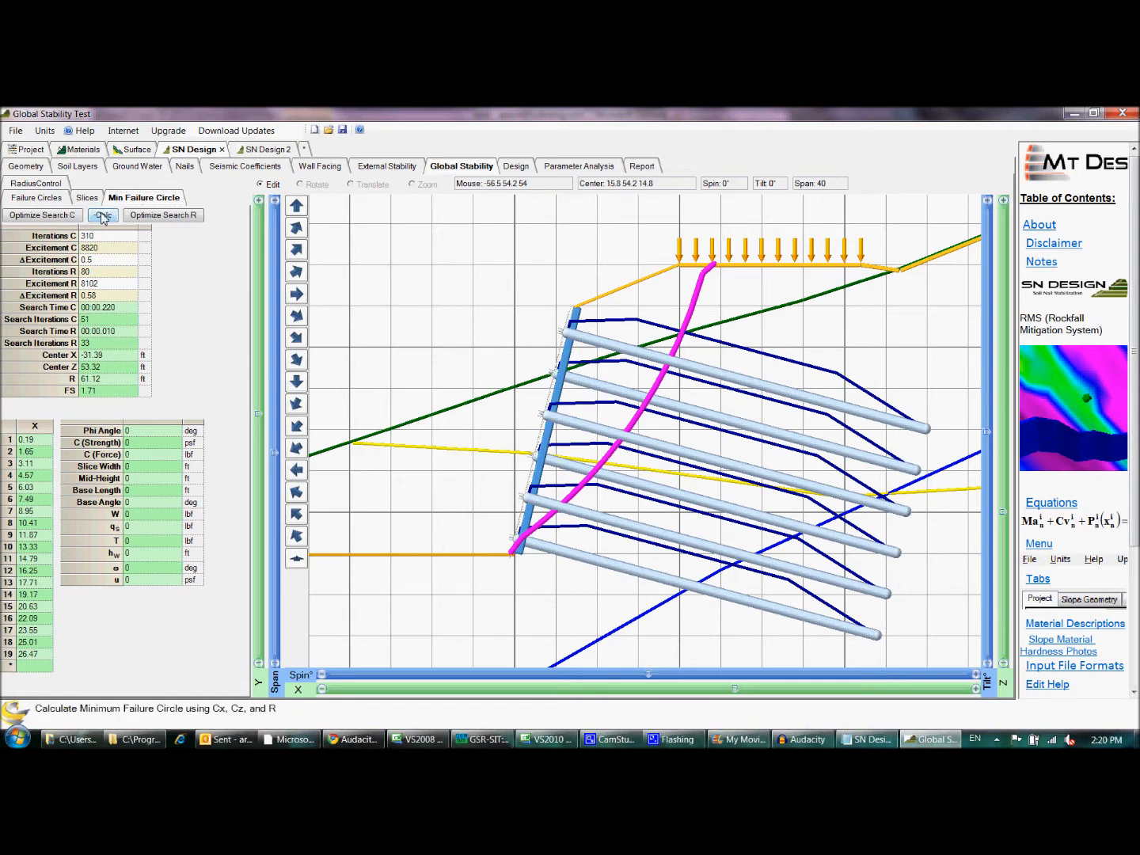
click(103, 217)
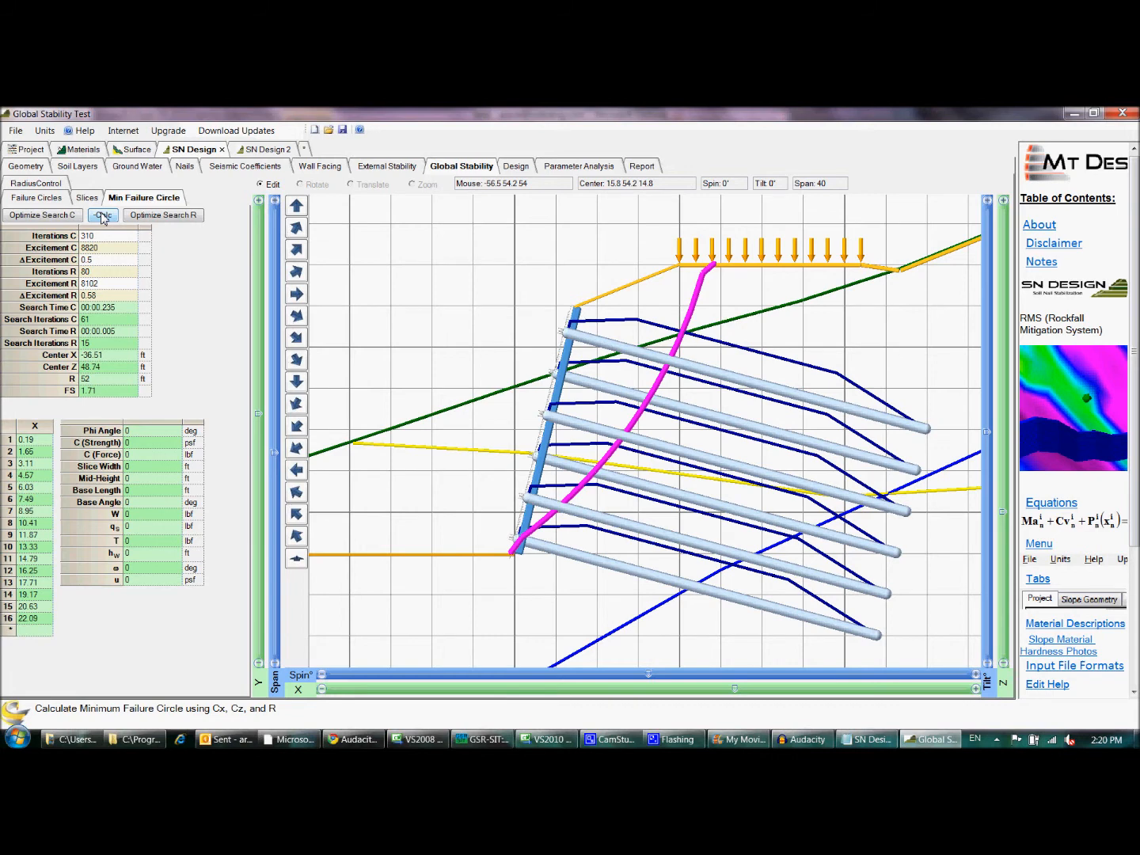
click(102, 216)
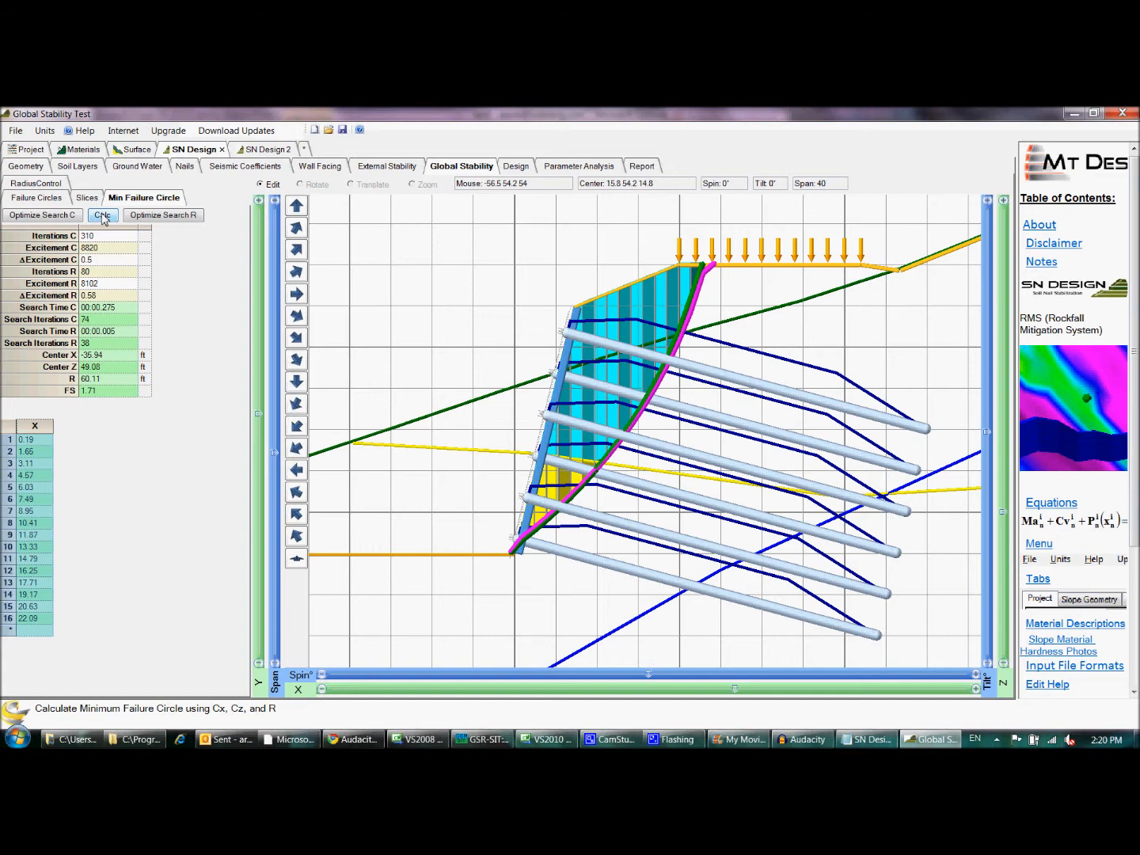
- Examine the wall design search settings, including the minimum factor of safety, the steel to stage-cut unit costs and the search time
click(525, 168)
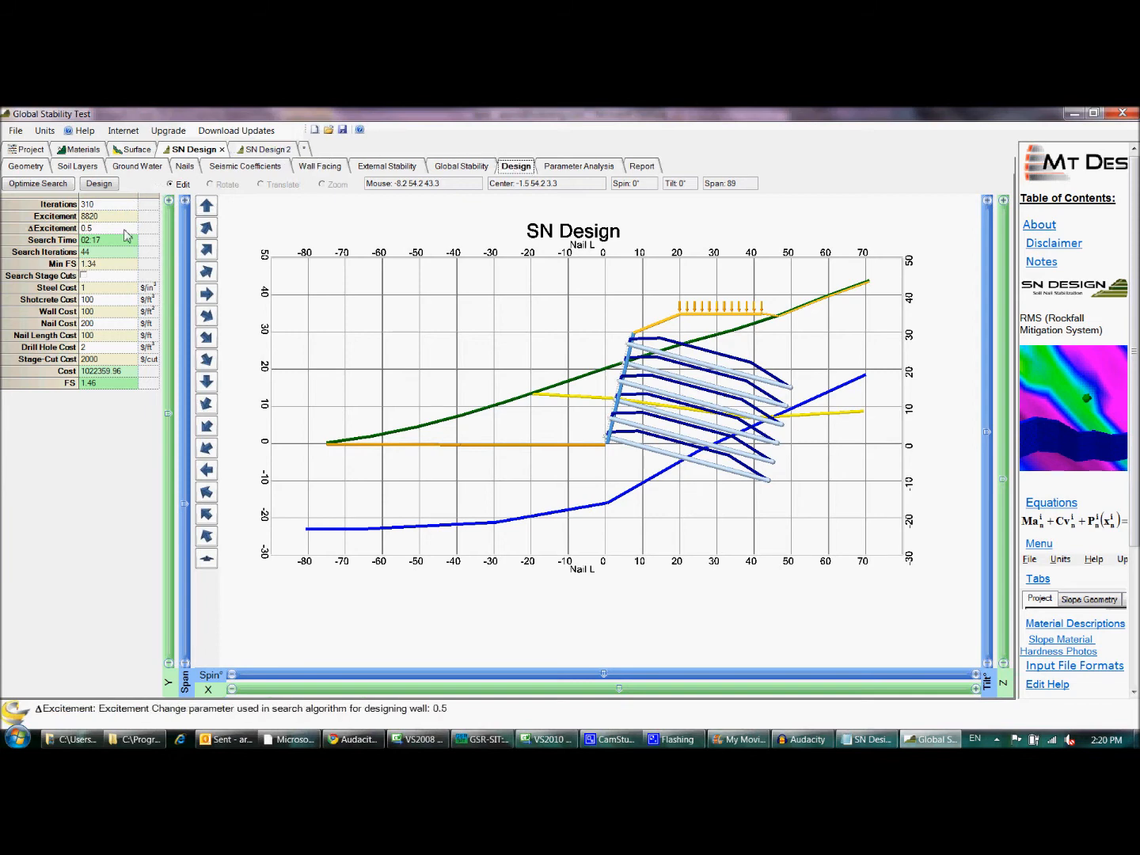
drag(118, 269, 81, 272)
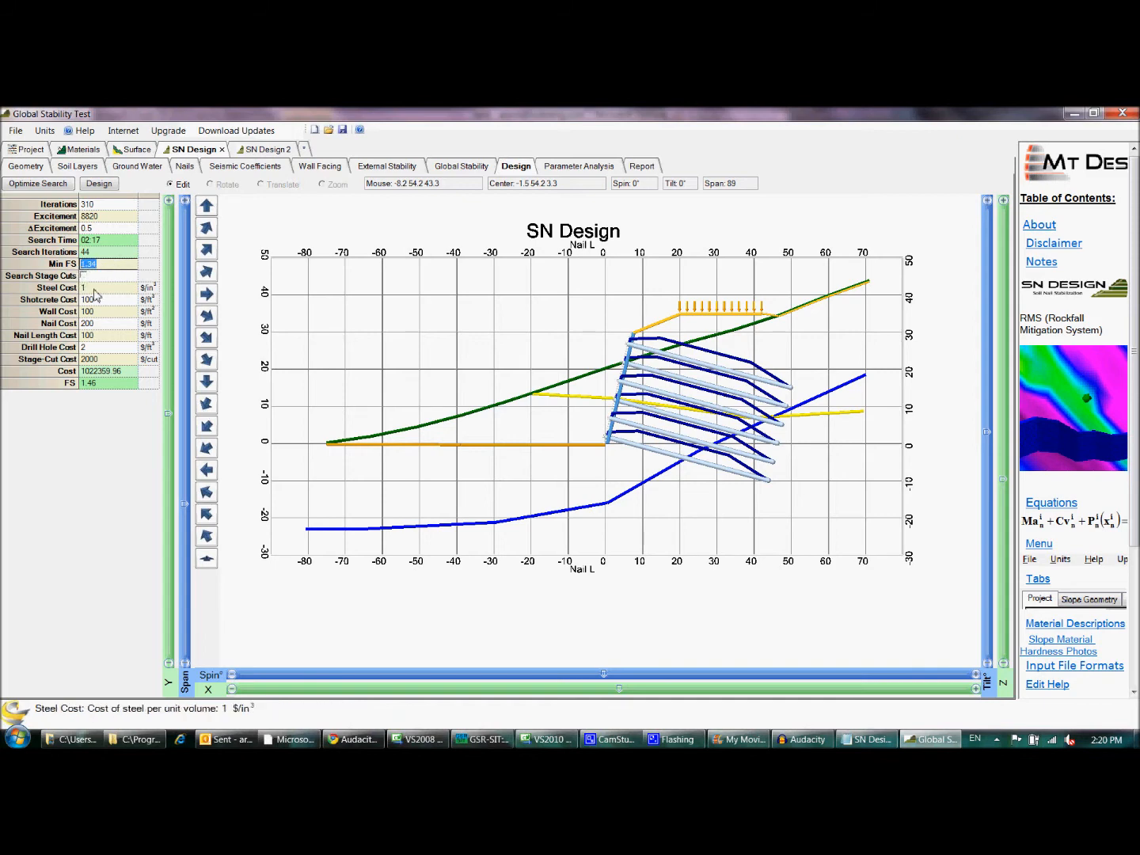
drag(111, 291, 120, 361)
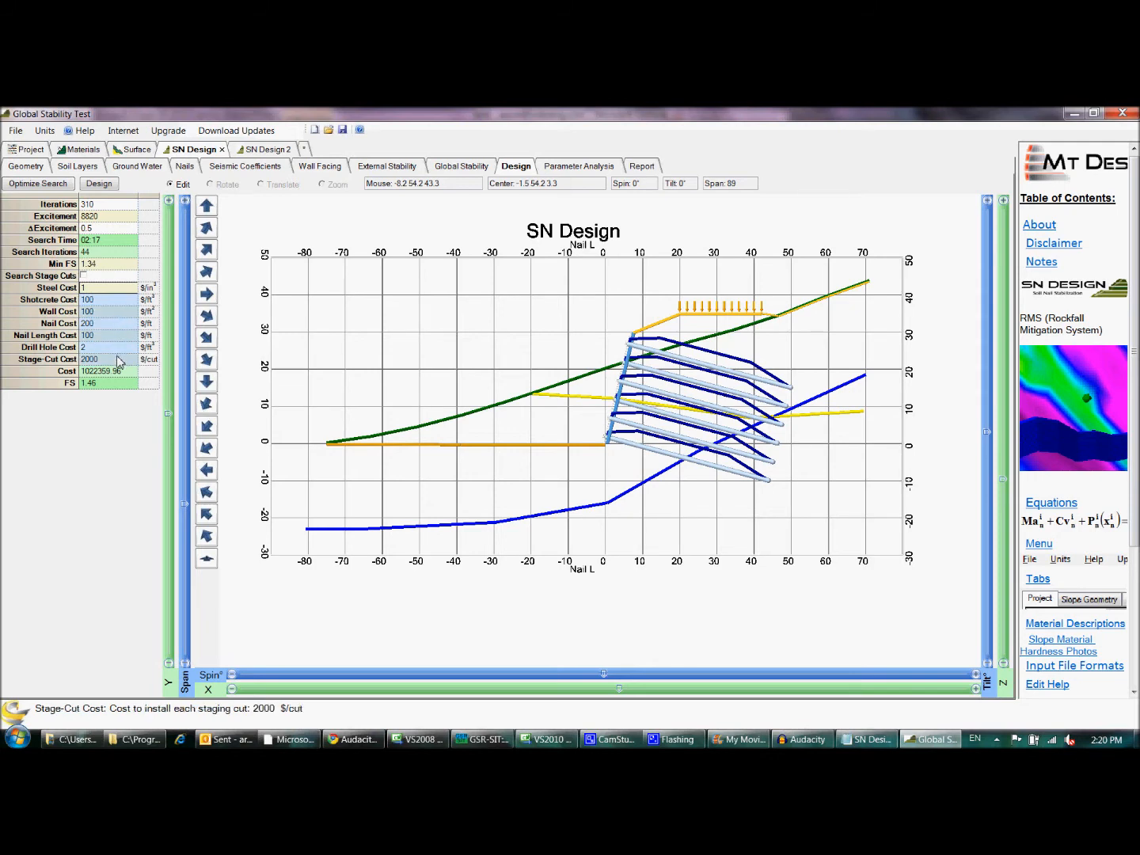
click(115, 267)
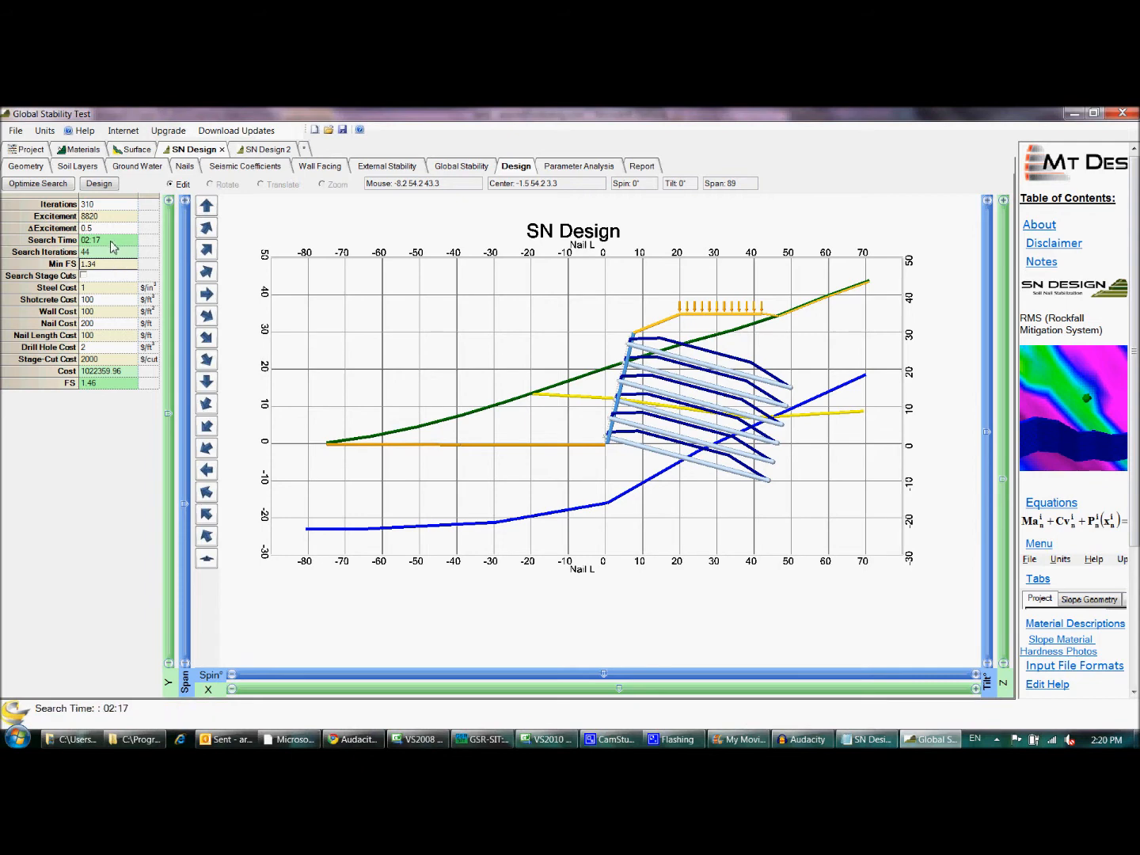
click(50, 244)
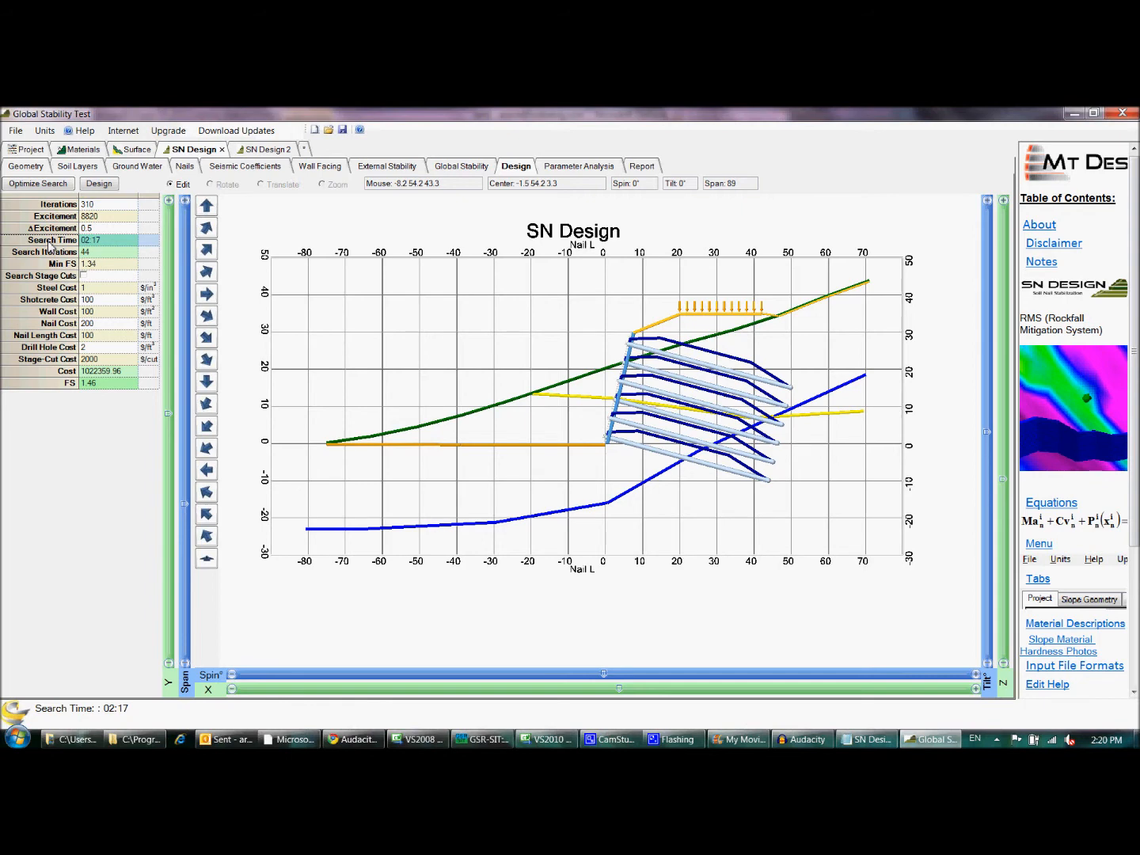
- Try a Wall H value of 30.05 in the parameter analysis and restore the best parameter values
click(593, 166)
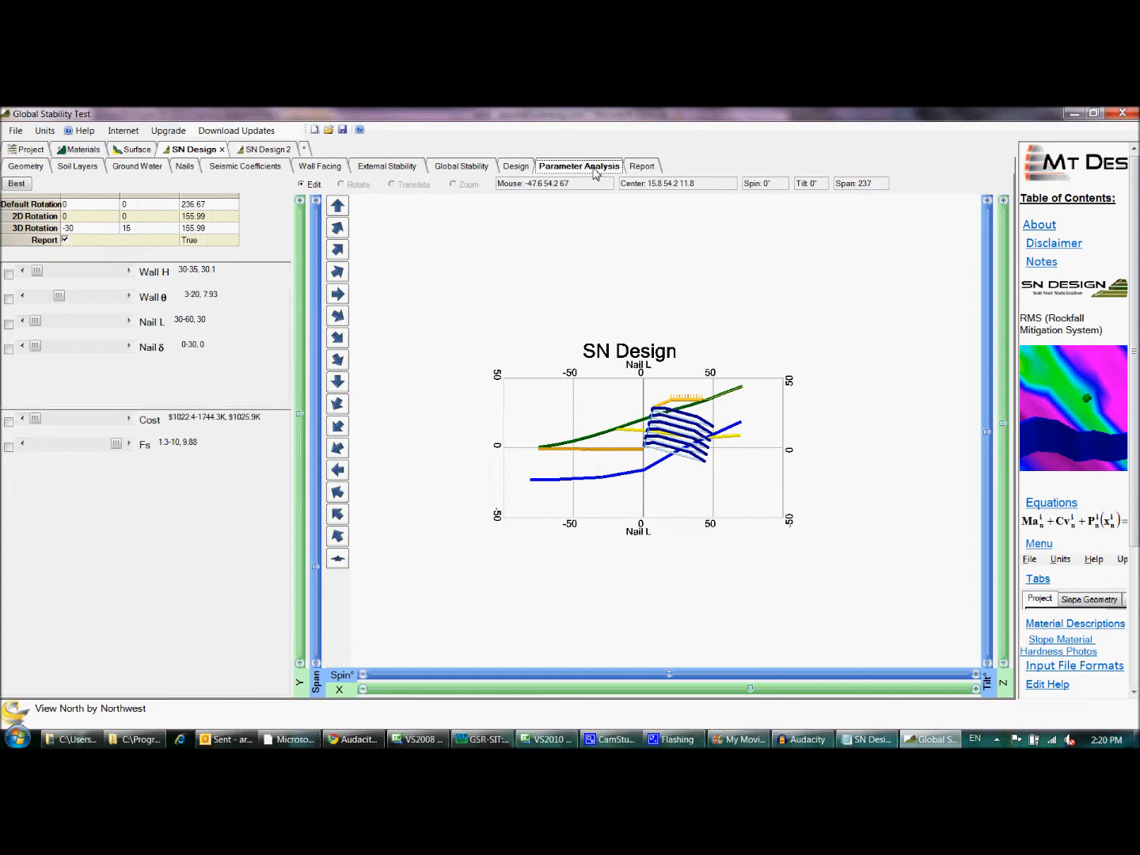
click(18, 185)
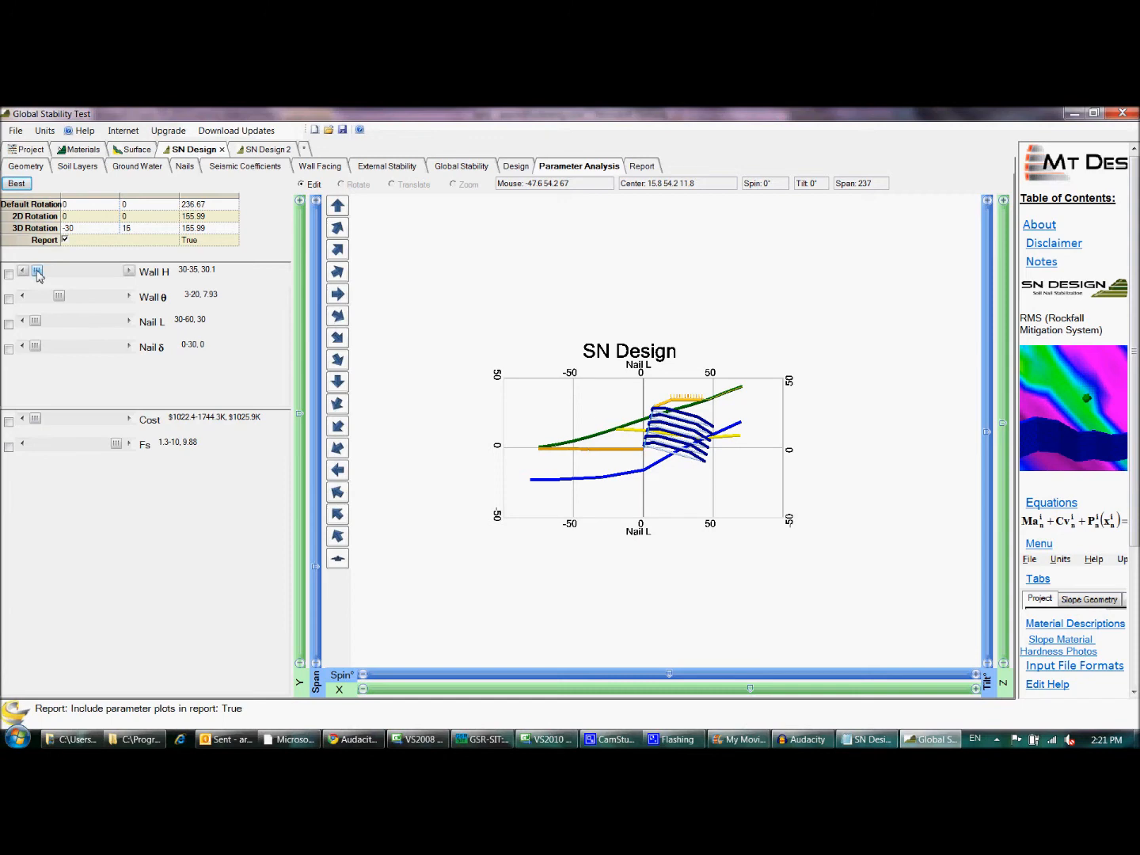
mouse_move(38, 274)
mouse_down()
mouse_move(122, 294)
mouse_move(36, 273)
mouse_up()
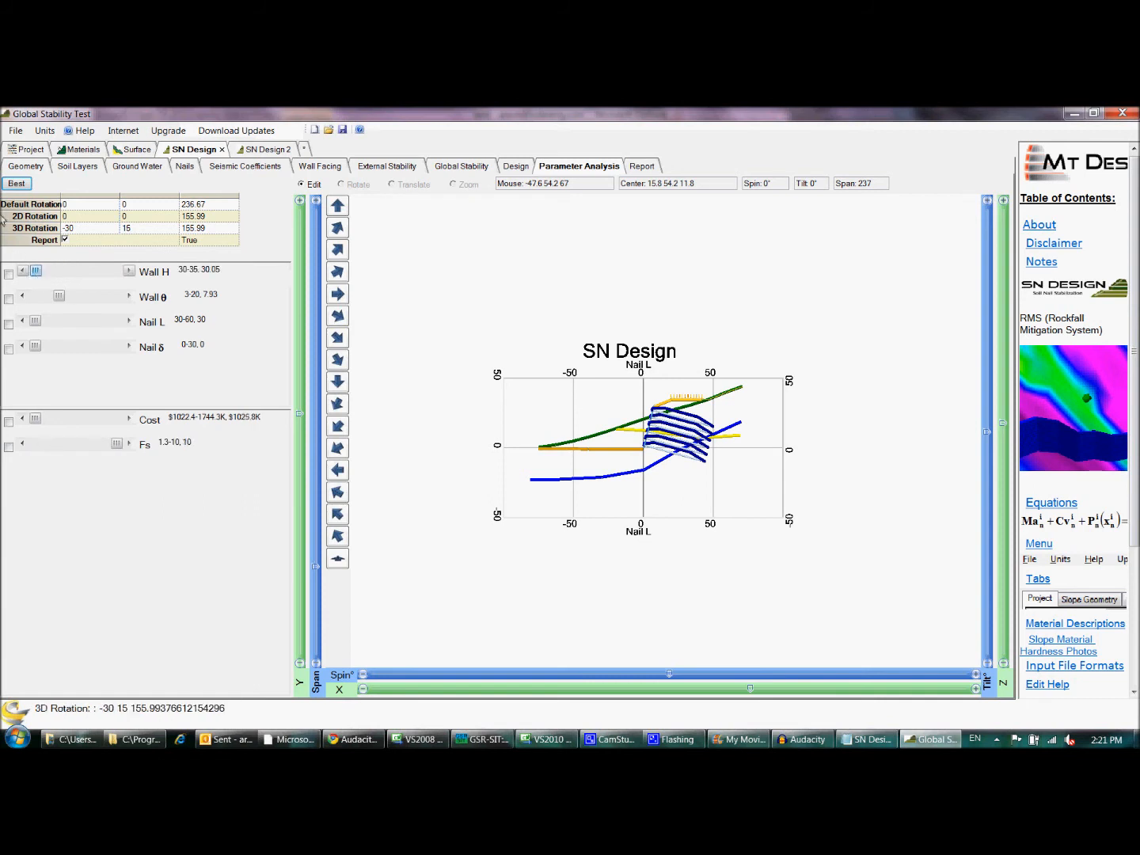
click(10, 186)
- Plot Fs against Wall H in the parameter analysis, and add Wall θ, moved to 20, as the second plotted parameter
click(9, 275)
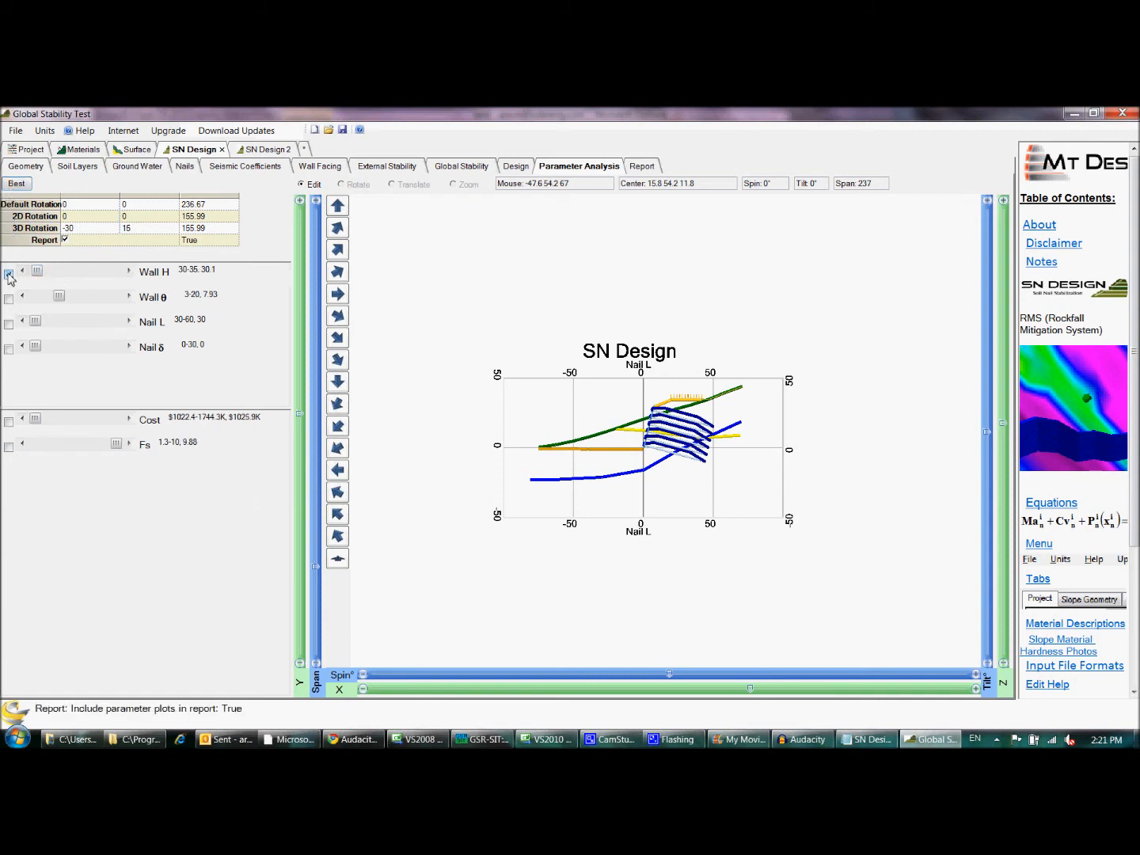
click(9, 447)
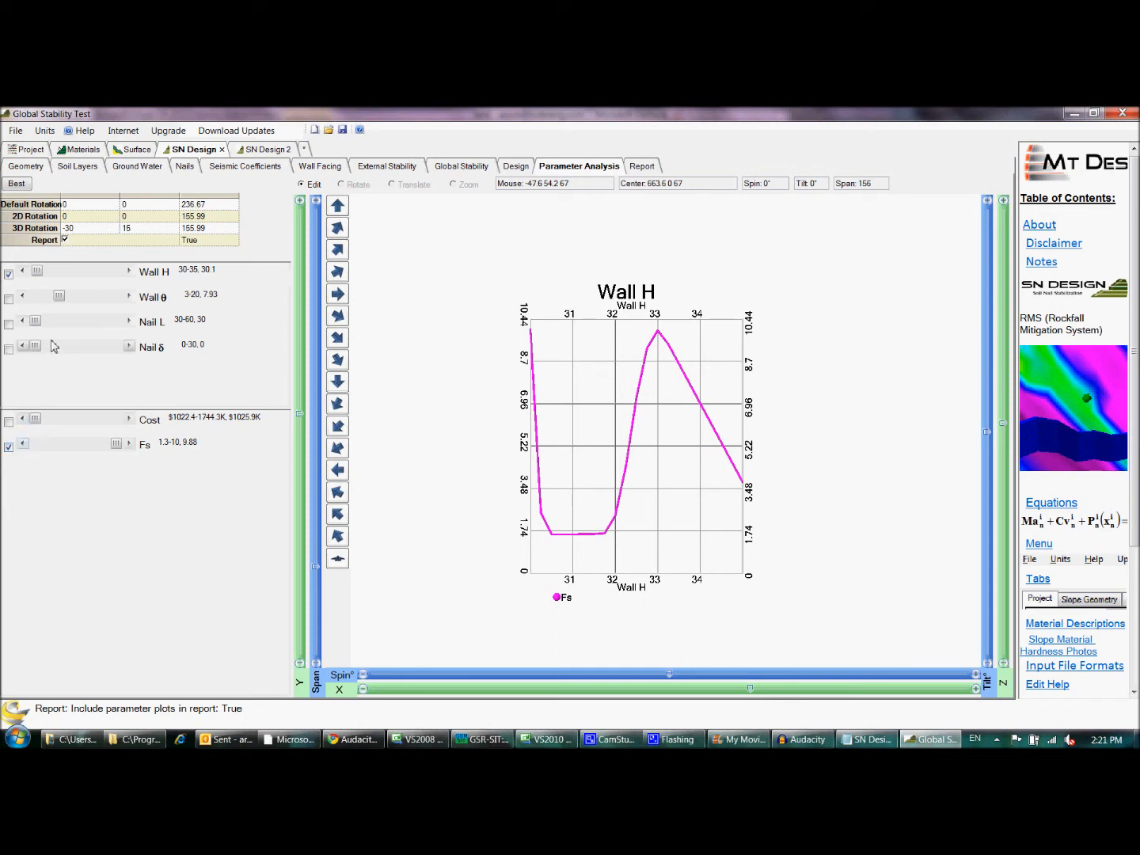
drag(60, 299, 130, 302)
click(10, 299)
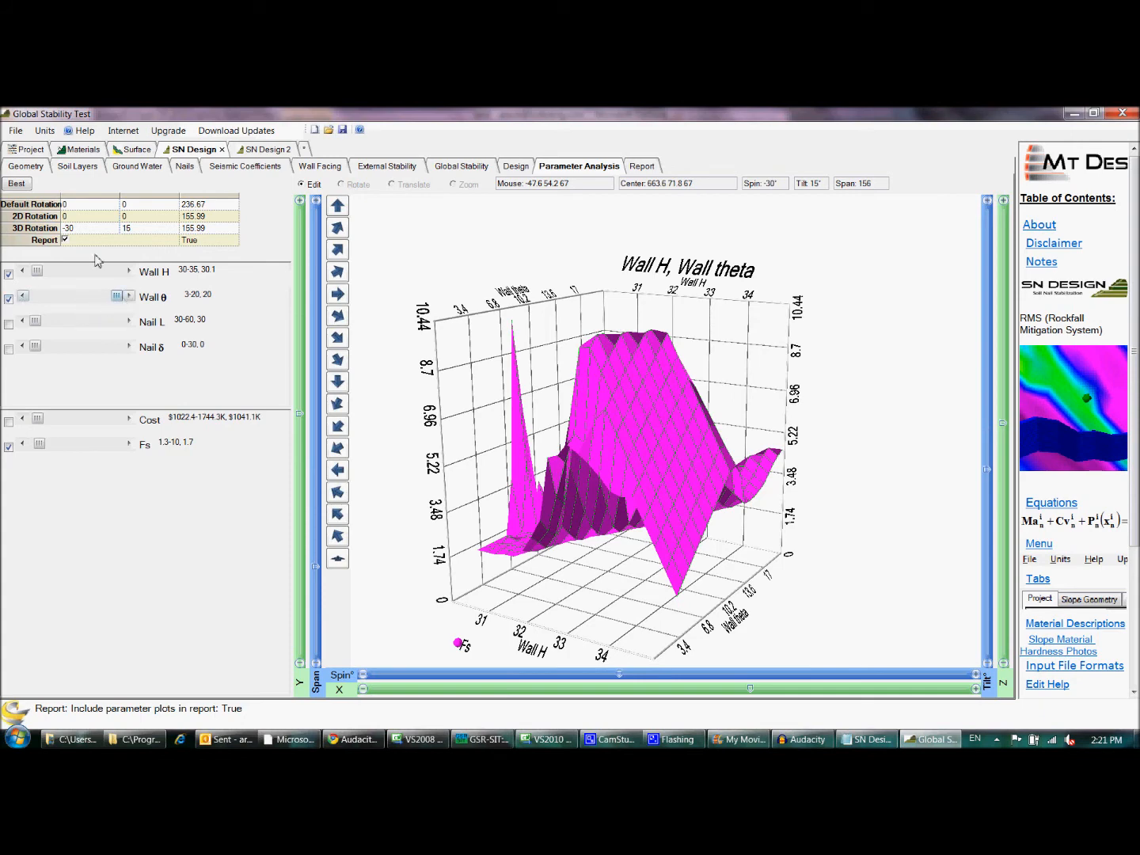
- Restore the best parameter values, and nudge Wall θ up to 8.27 and back to 7.93
click(24, 185)
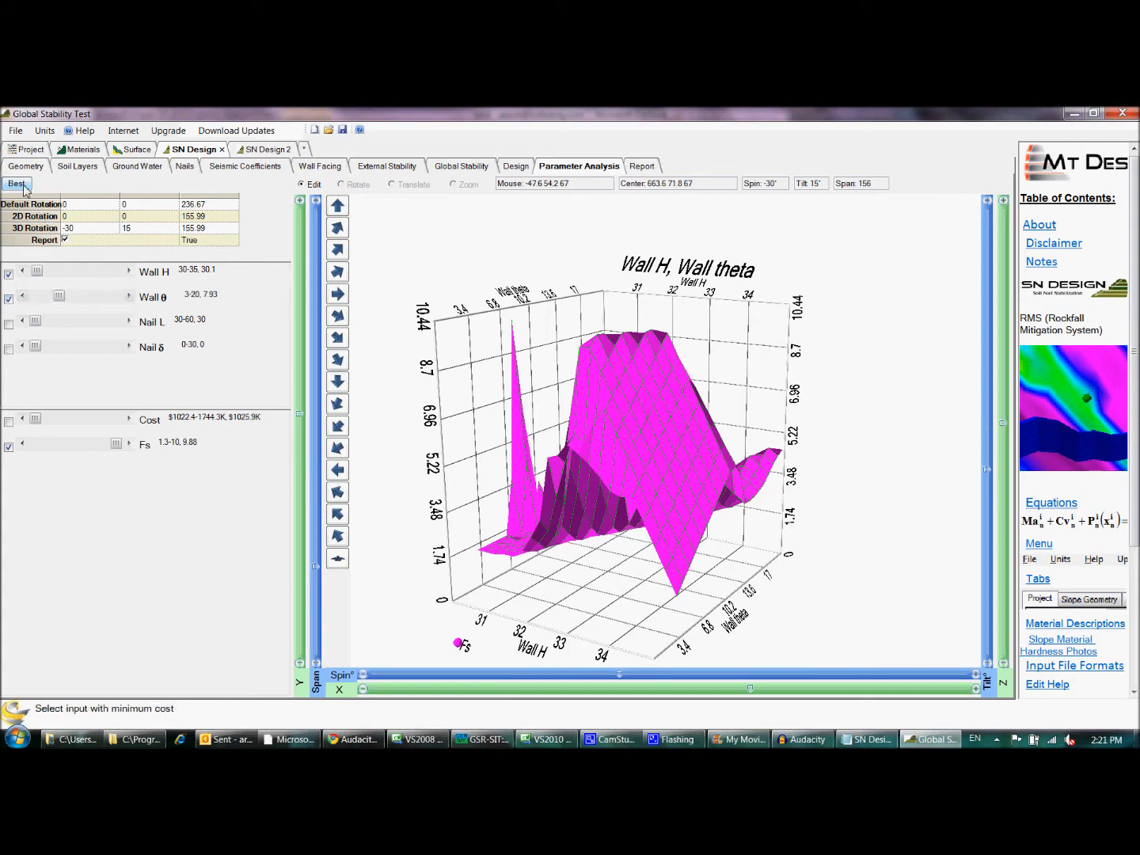
click(129, 295)
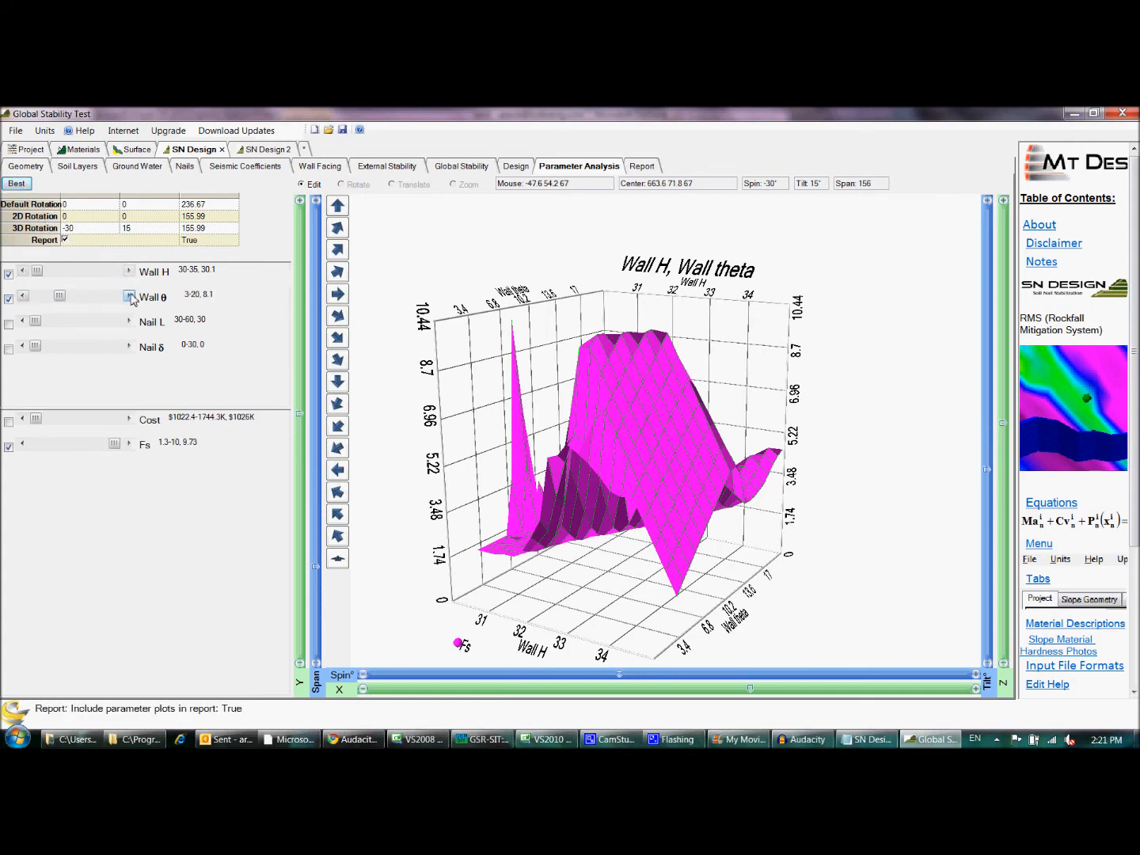
click(25, 297)
- Increase Nail L step by step through 34.8 and 44.4 and beyond to update the Fs surface plot
click(130, 322)
click(130, 322)
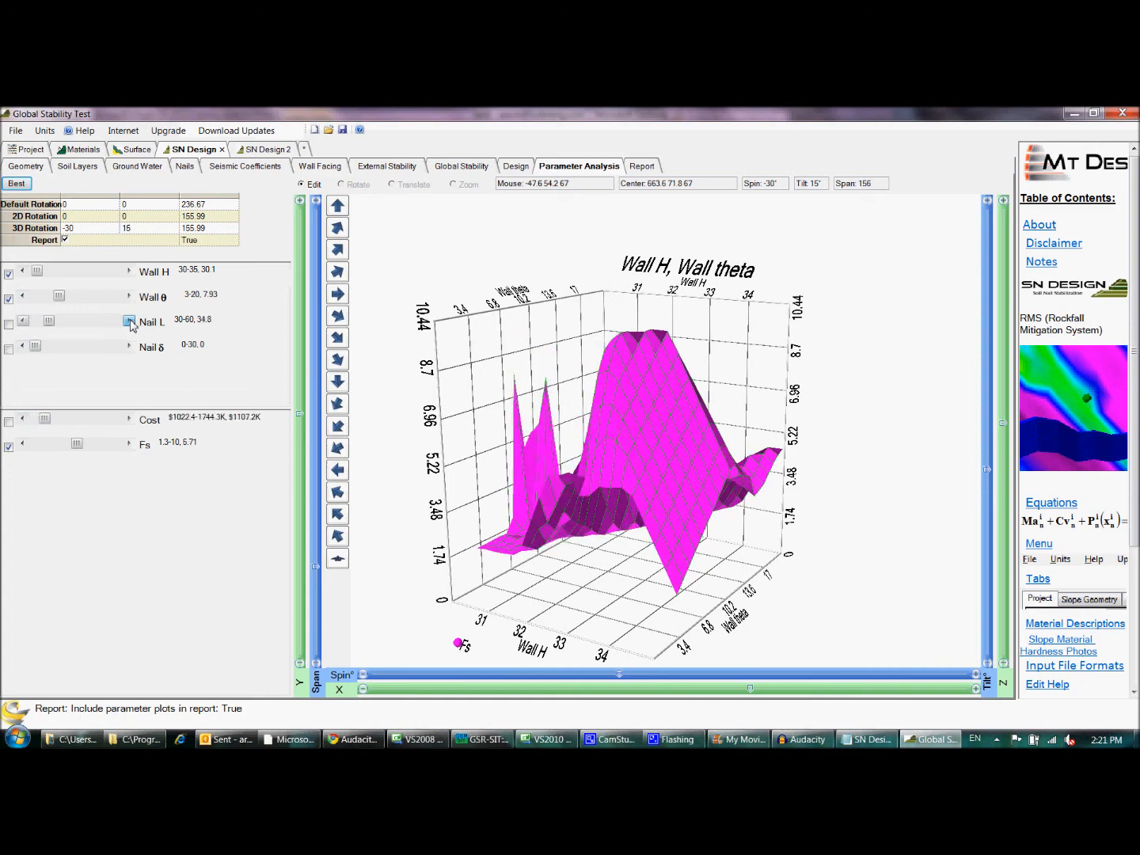
click(130, 322)
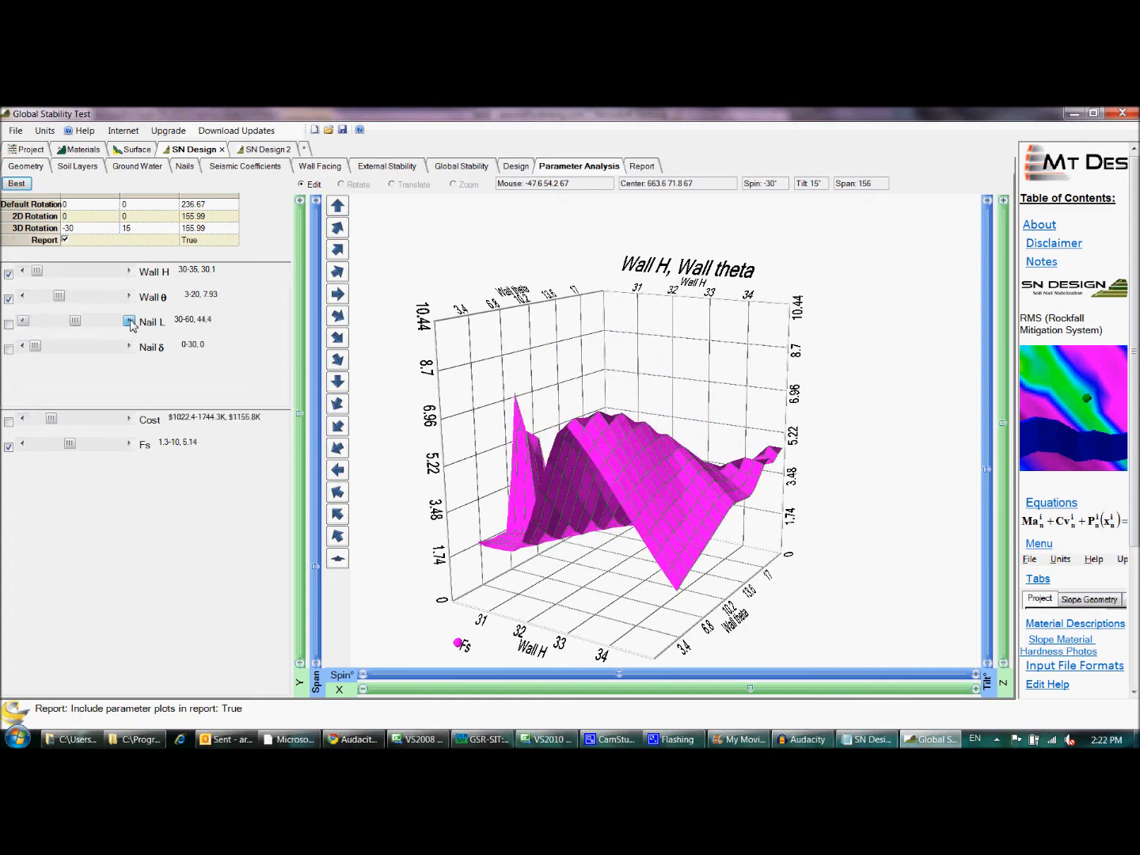
click(130, 321)
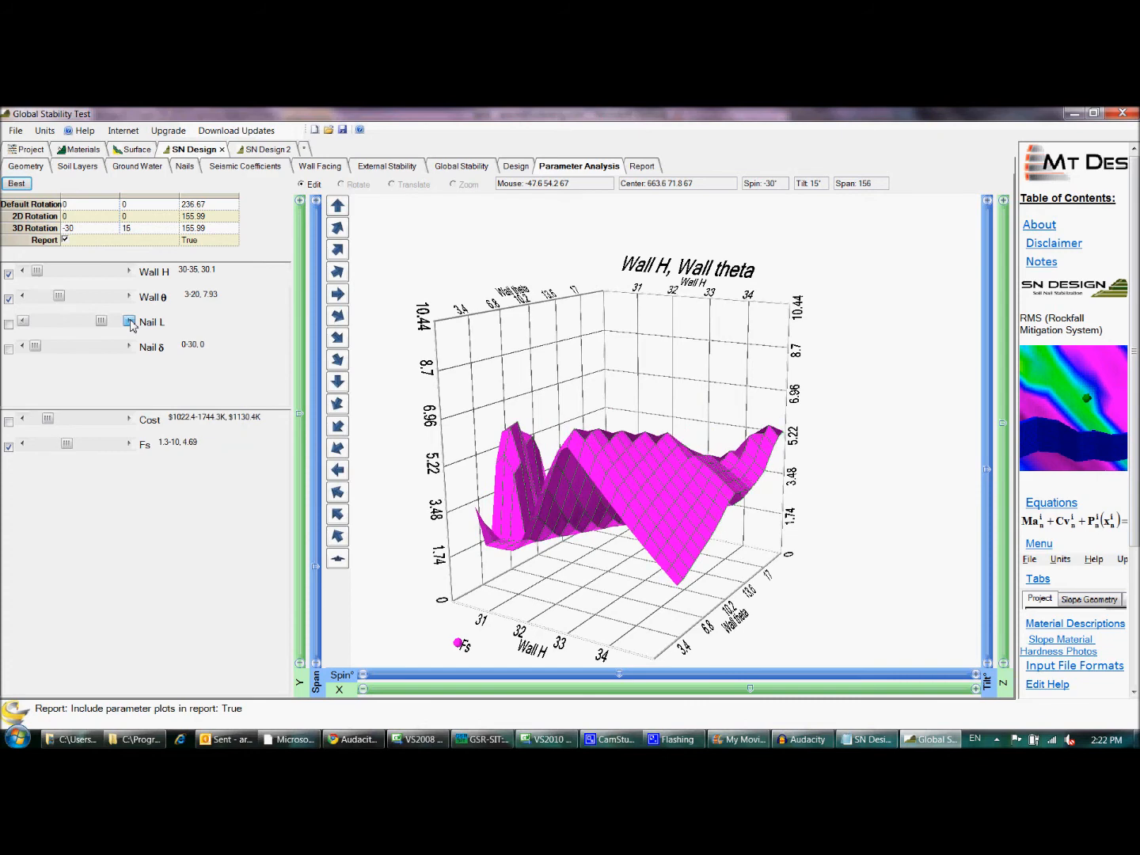
- Try Nail L at 60 and Nail δ at 3.6 and 13.2 on the Fs surface plot, and restore the best parameter values
click(129, 322)
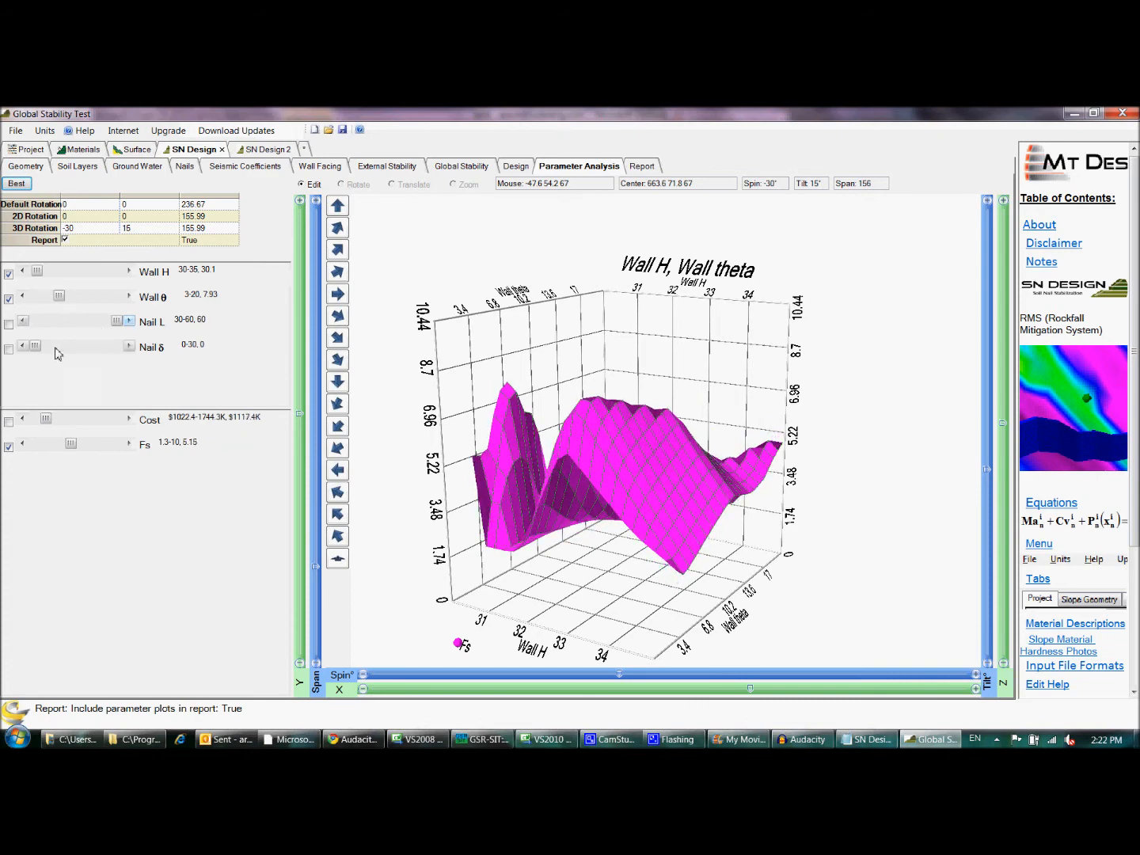
click(129, 346)
click(128, 346)
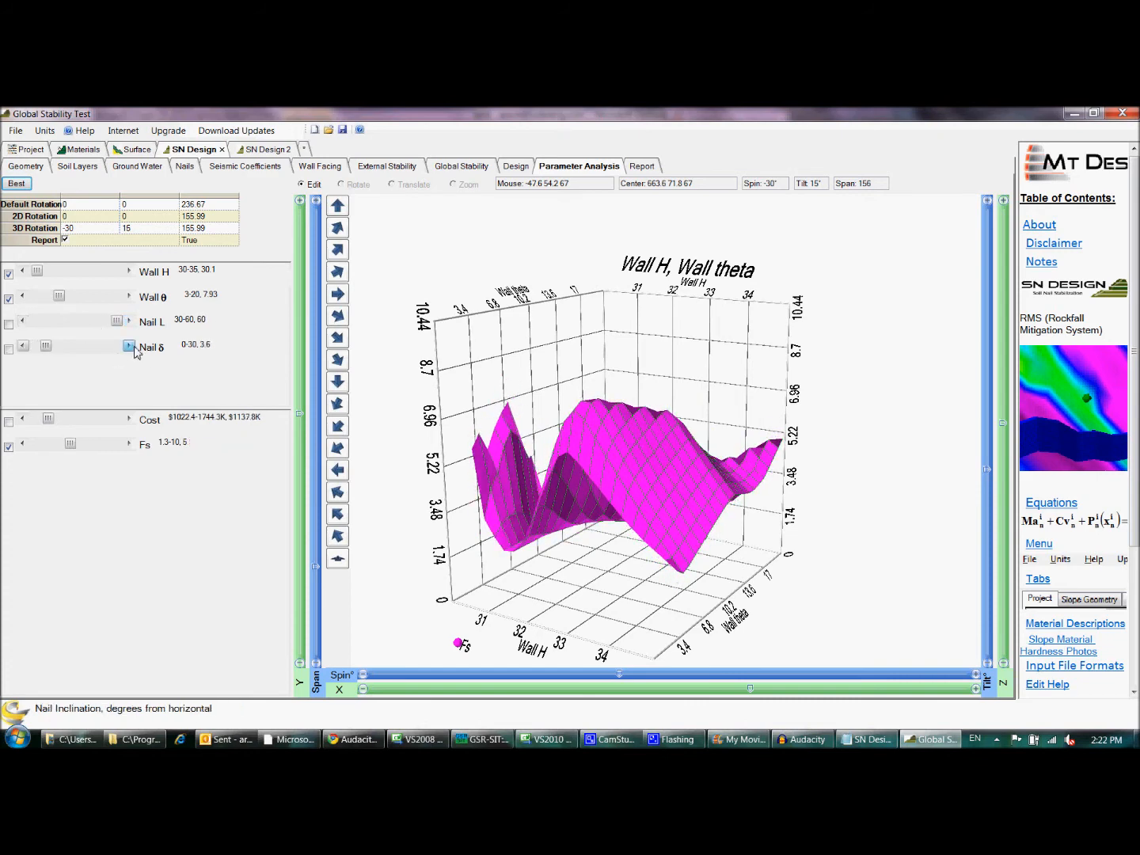
click(128, 346)
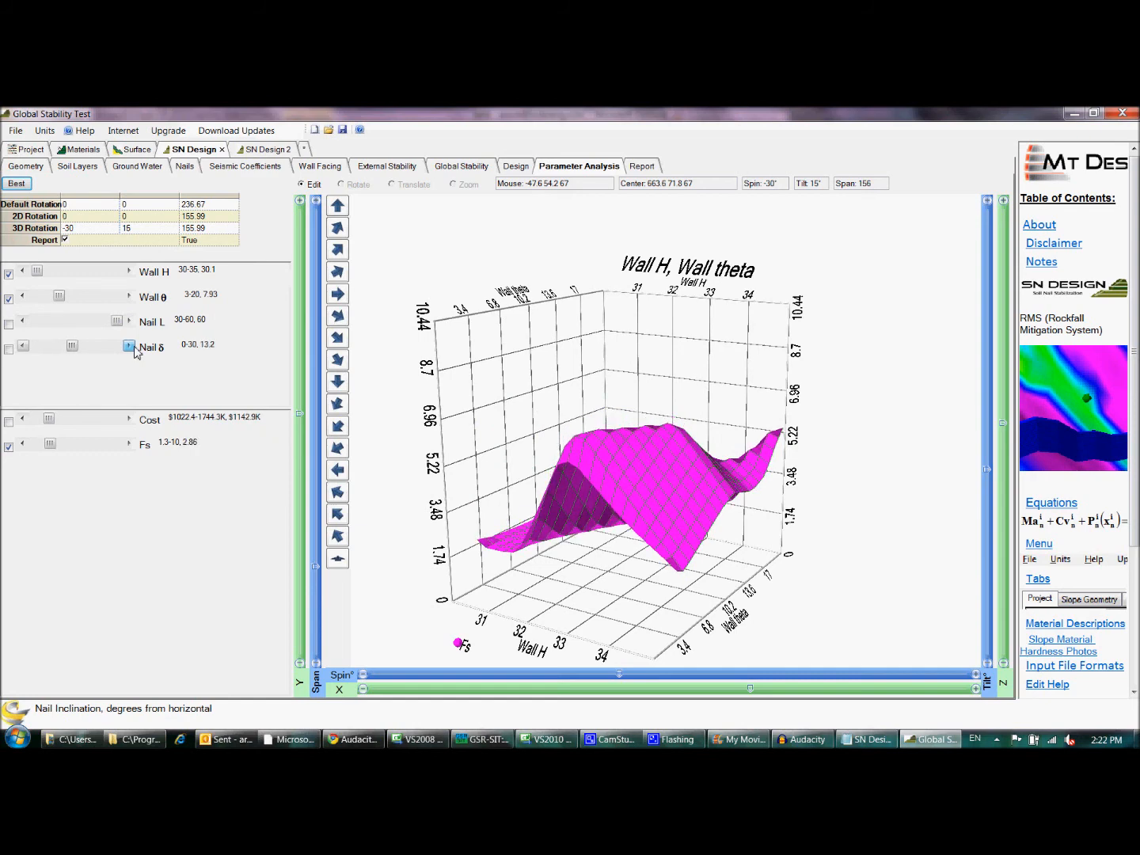
click(17, 184)
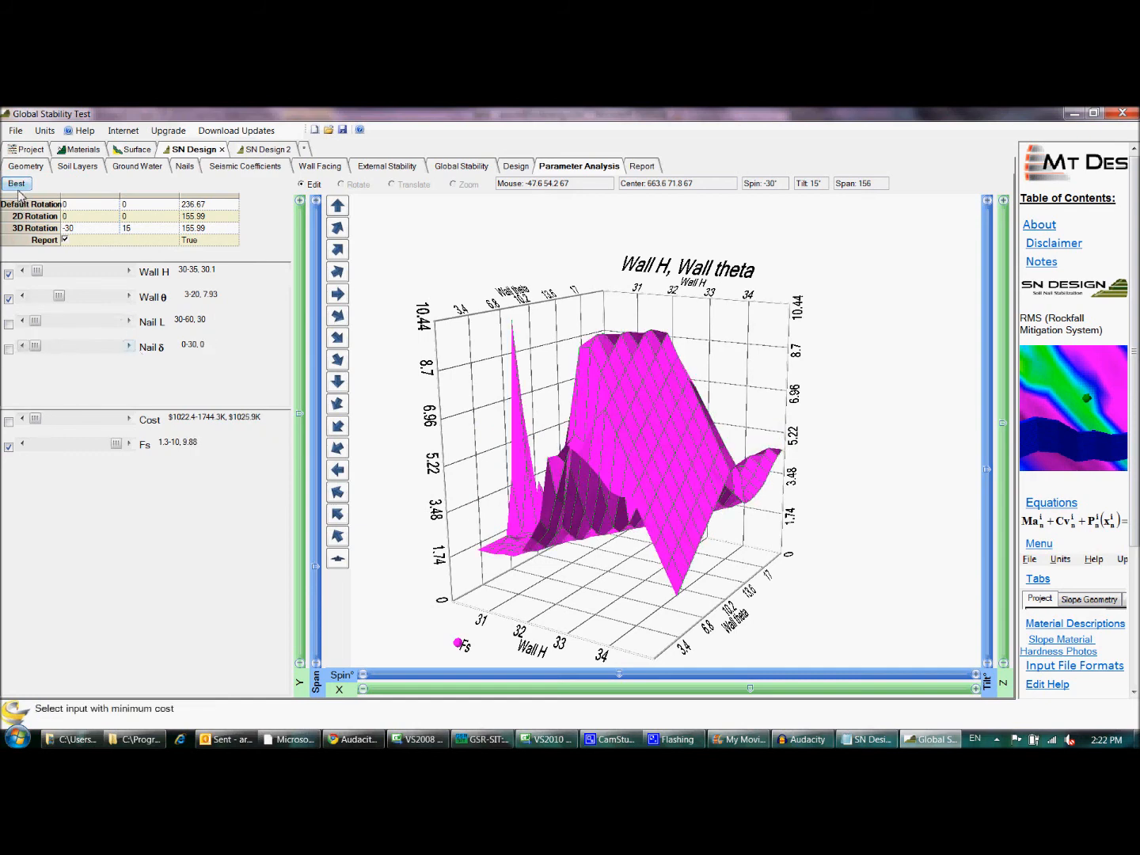
- Plot Fs against Nail L and Nail δ instead of Wall H and Wall θ, and view the surface from directly above
click(9, 275)
click(8, 300)
click(9, 325)
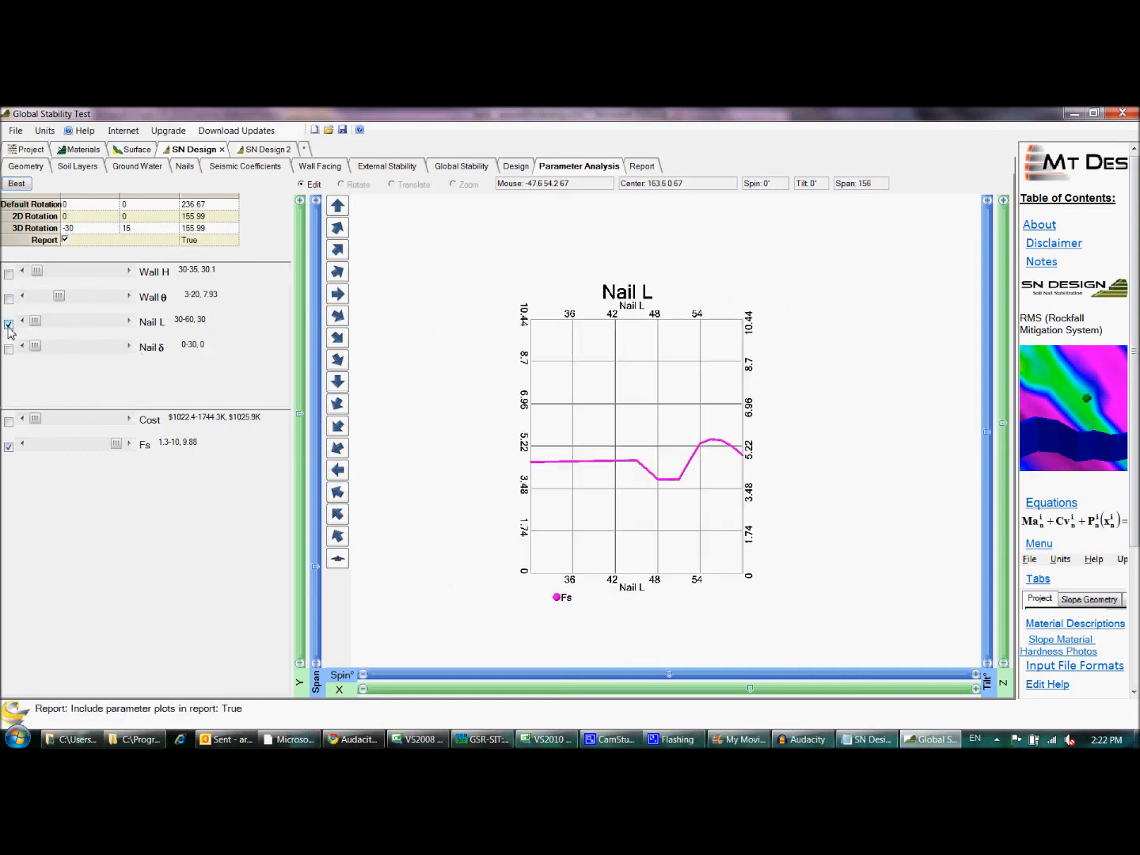
click(9, 349)
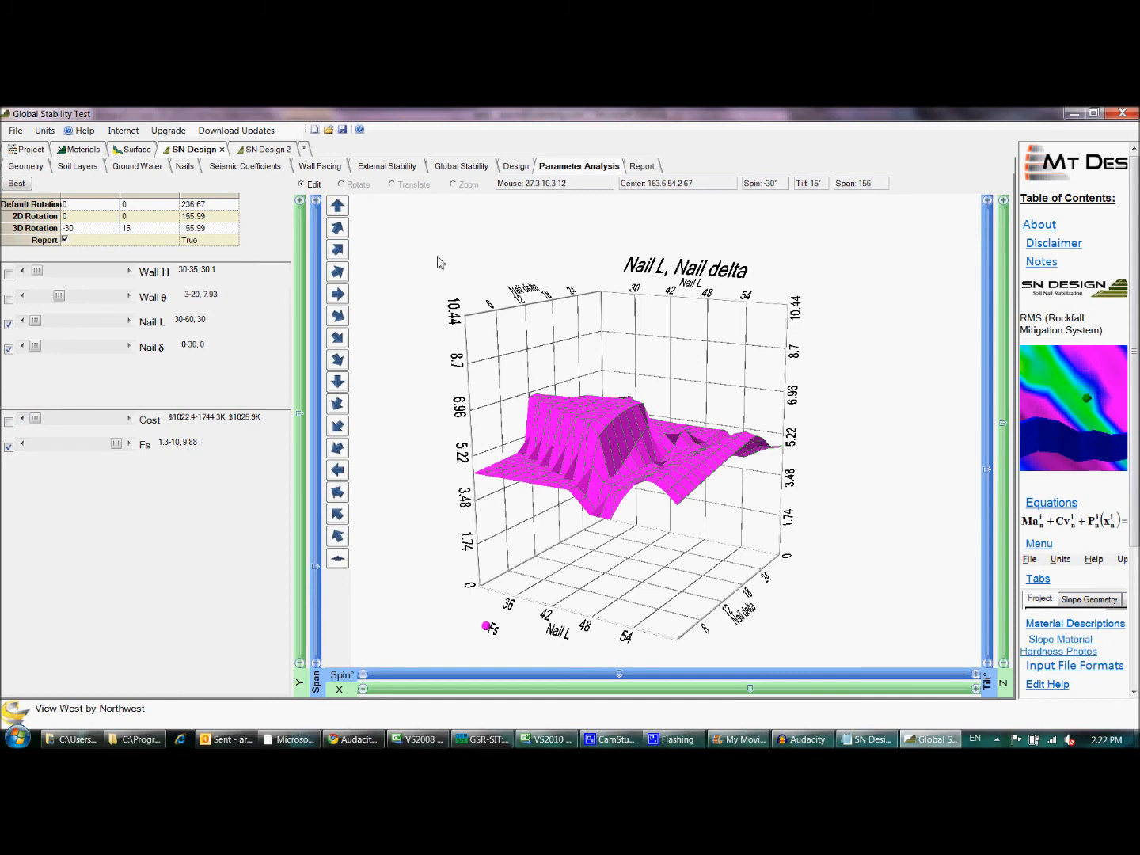
click(339, 559)
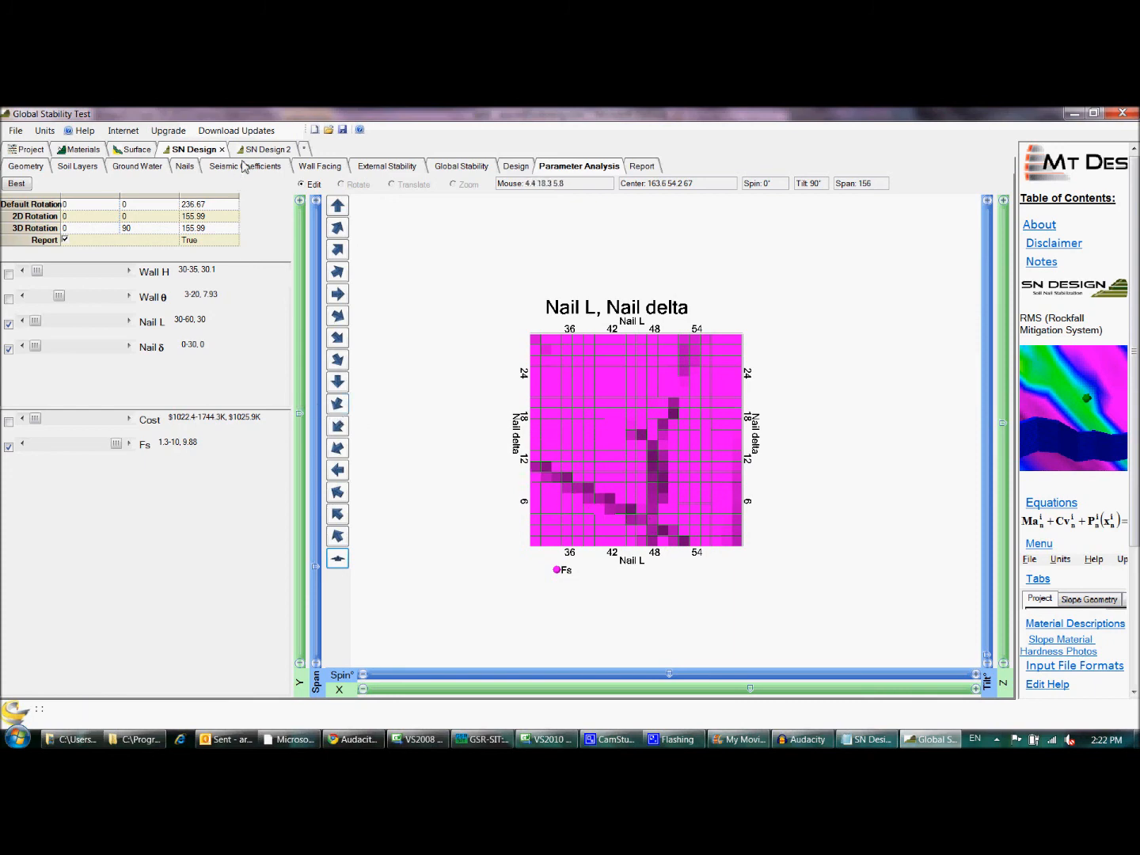
- Switch to the SN Design 2 report and examine its project information and material properties
click(266, 150)
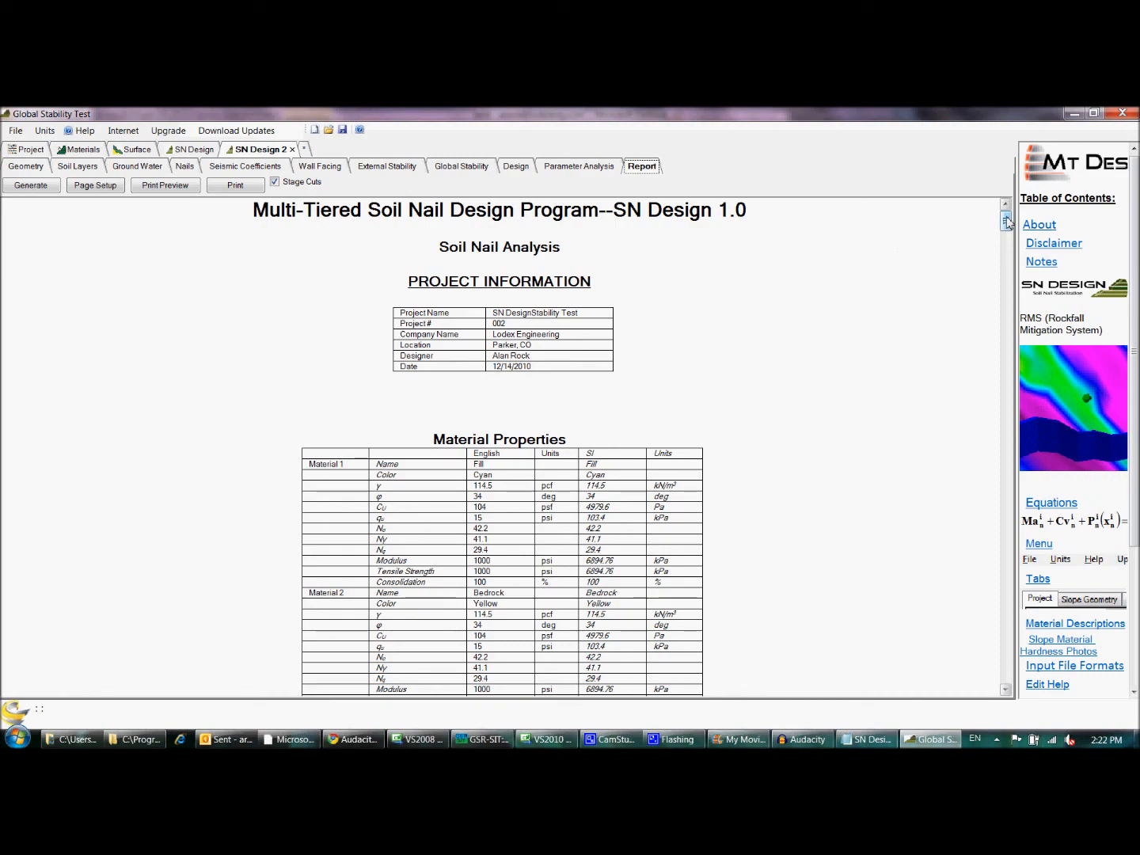
scroll(1007, 224, down, 1)
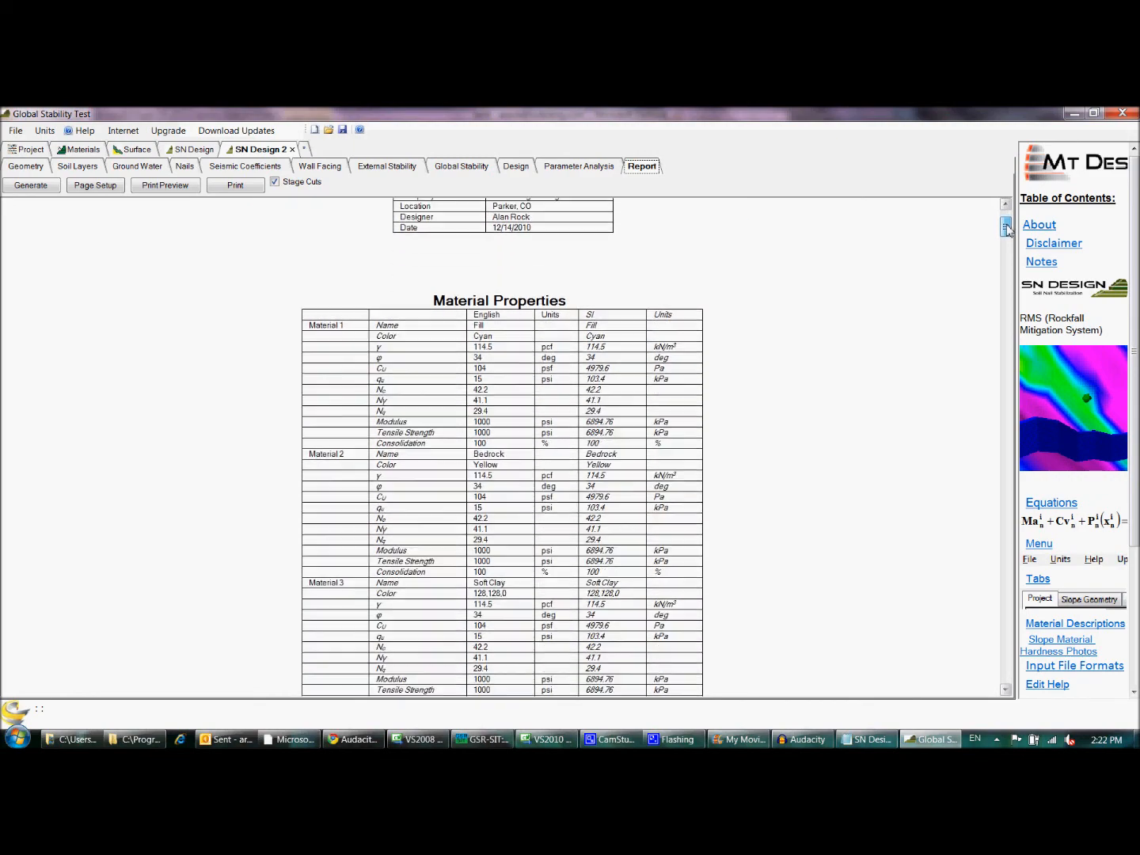
drag(1008, 230, 1076, 218)
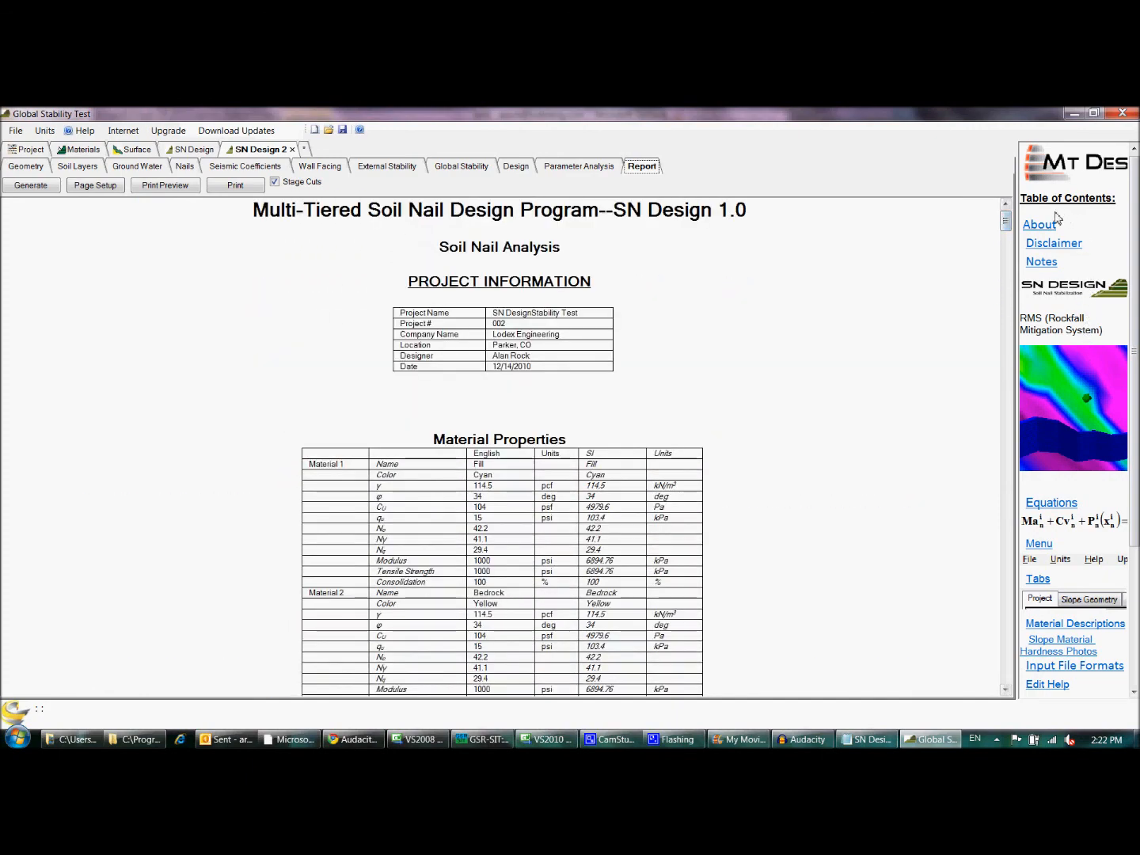